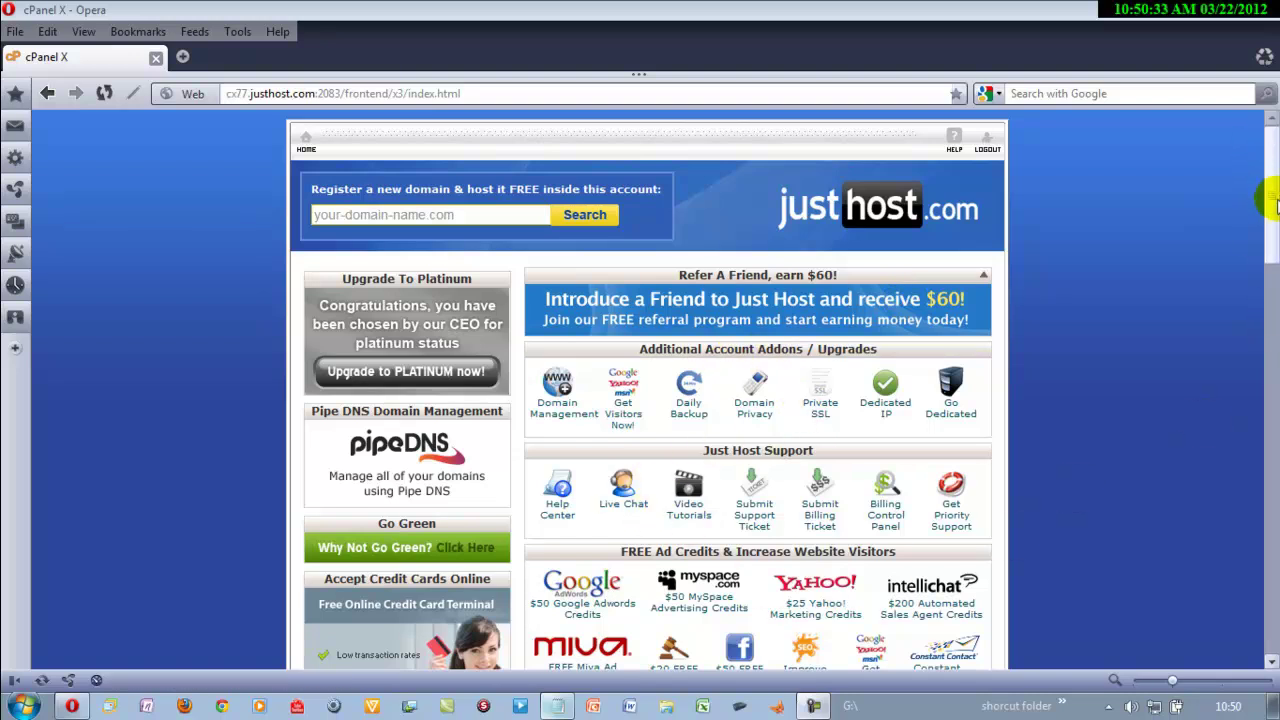
- Dismiss the notification and open the Addon Domains page from the Domains section
left_click_drag(1270, 200, 1272, 467)
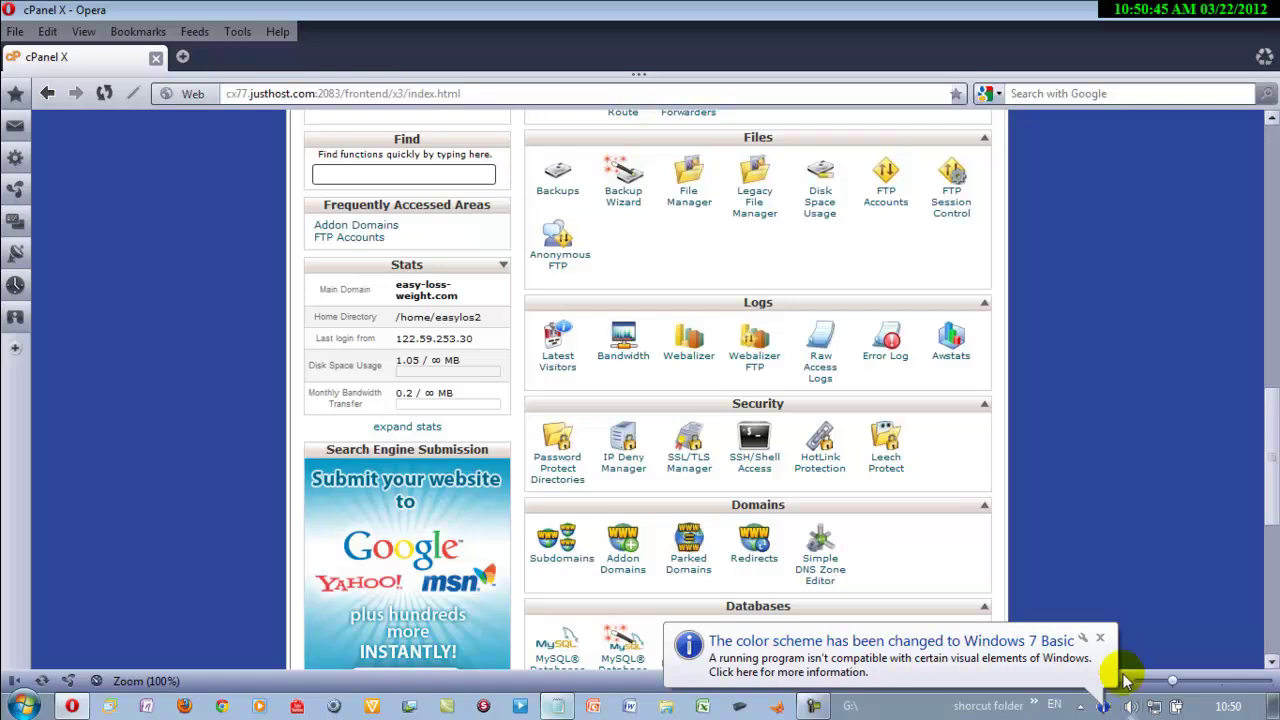
left_click(1104, 638)
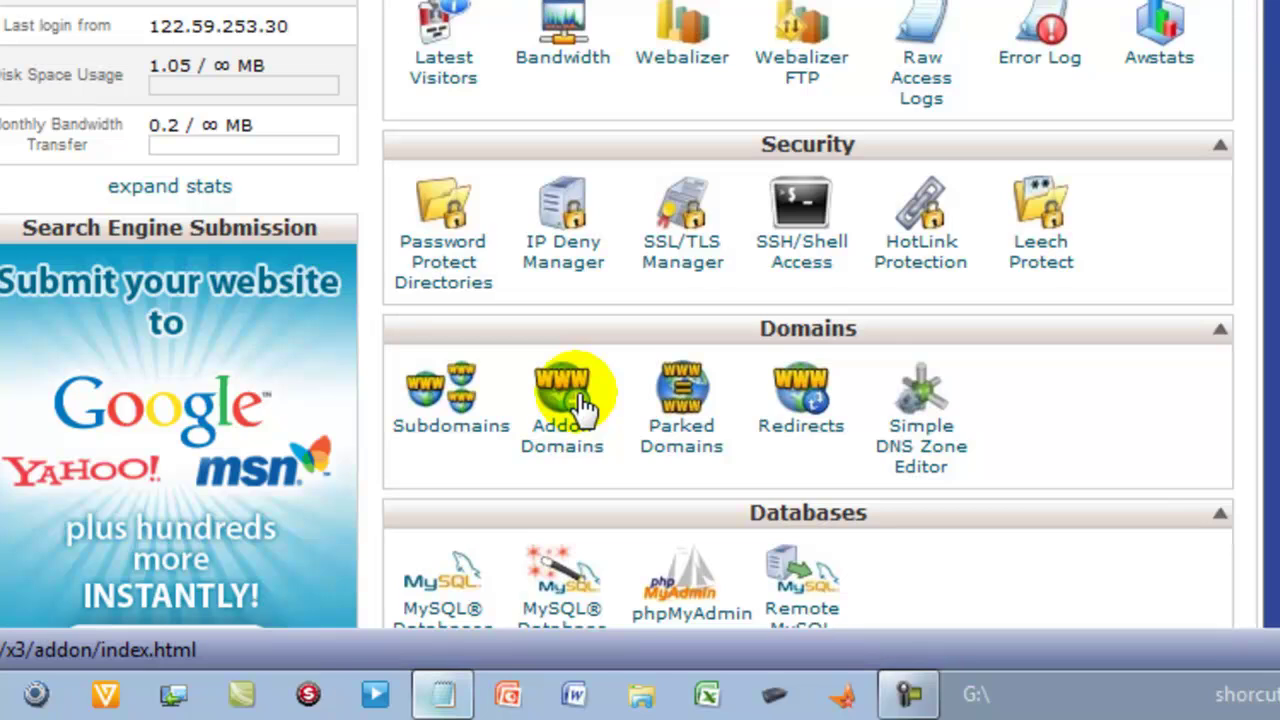
left_click(583, 405)
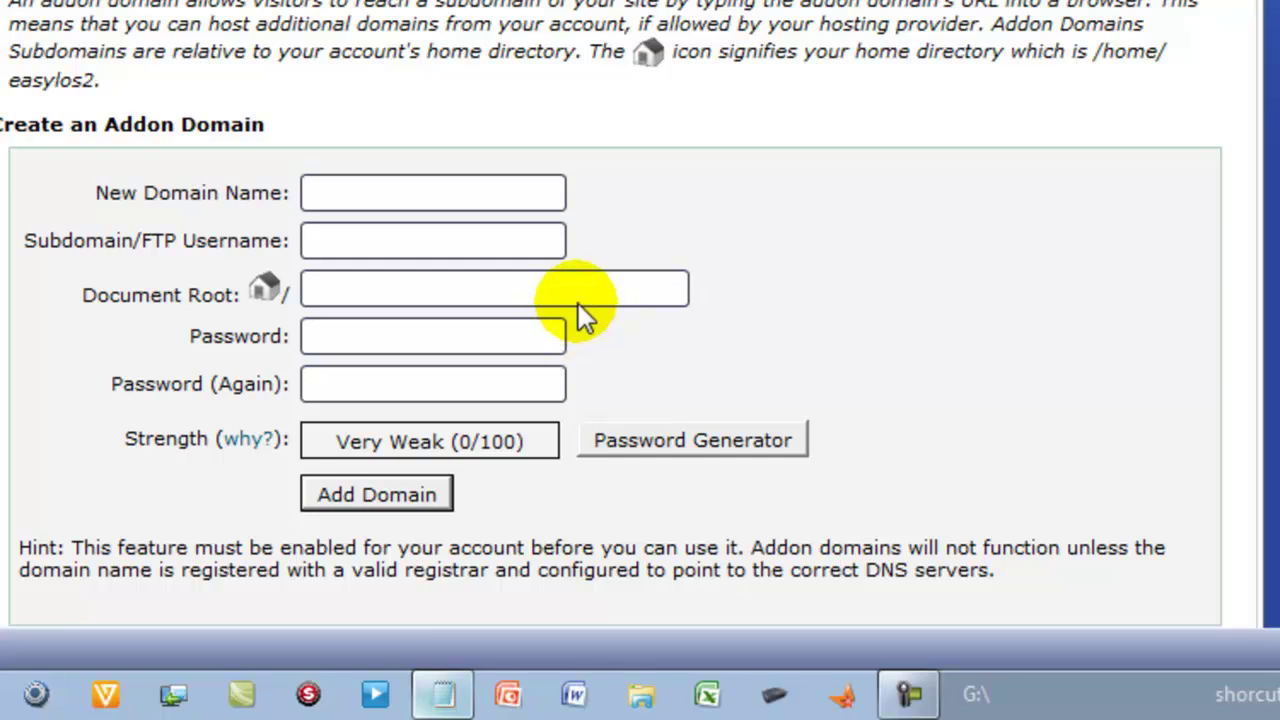
- Enter howtomakemakeawebsite.net as the new domain so subdomain and document root auto-fill
left_click(502, 172)
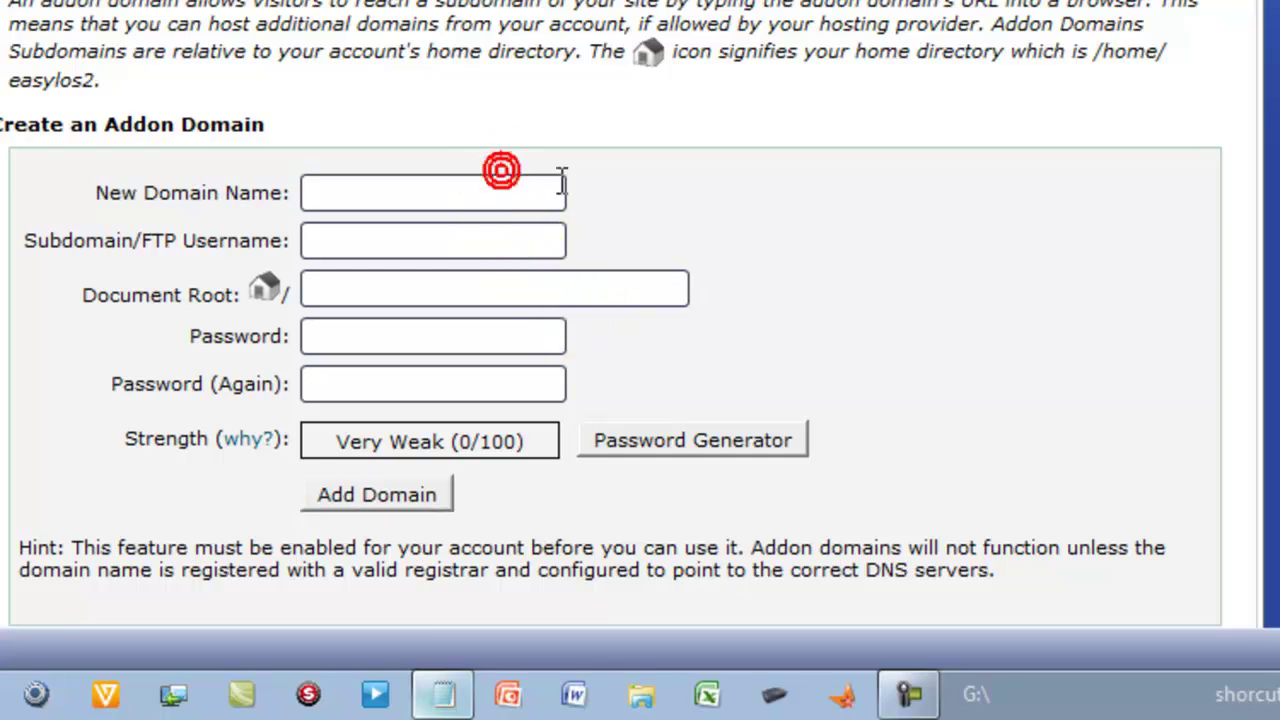
left_click(542, 180)
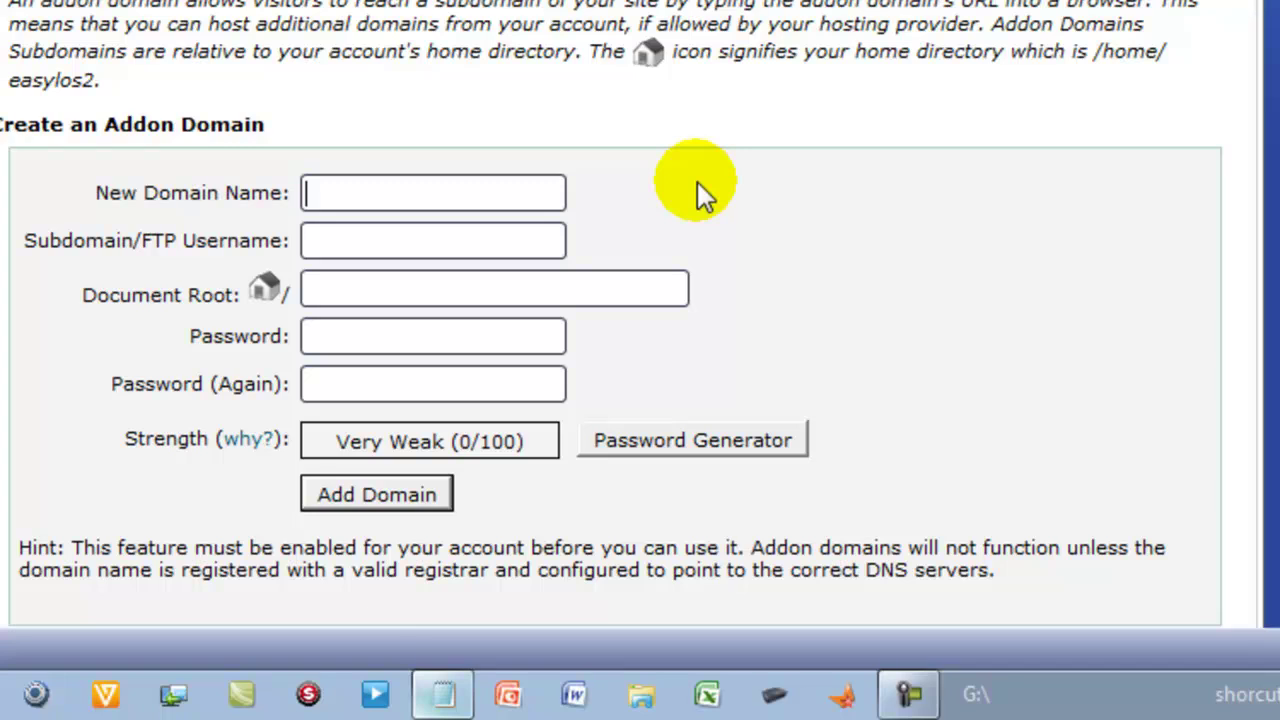
type("howtomakemakeawebsite")
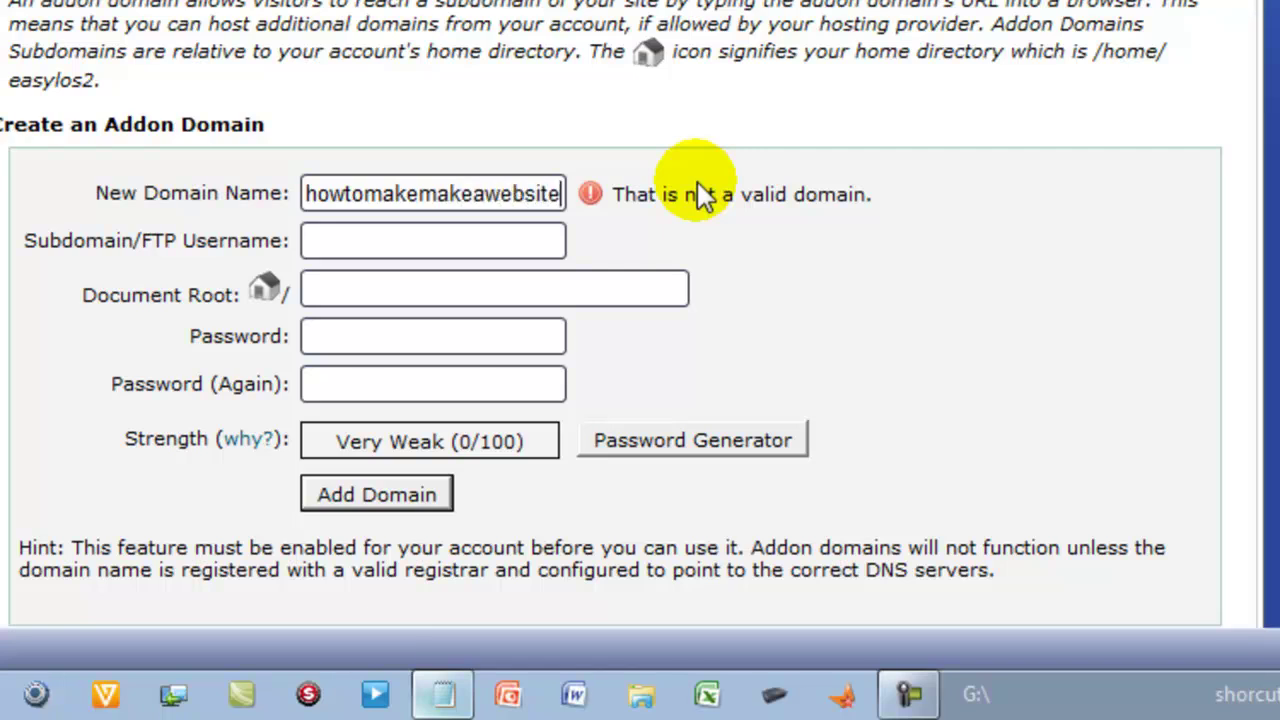
type(".net")
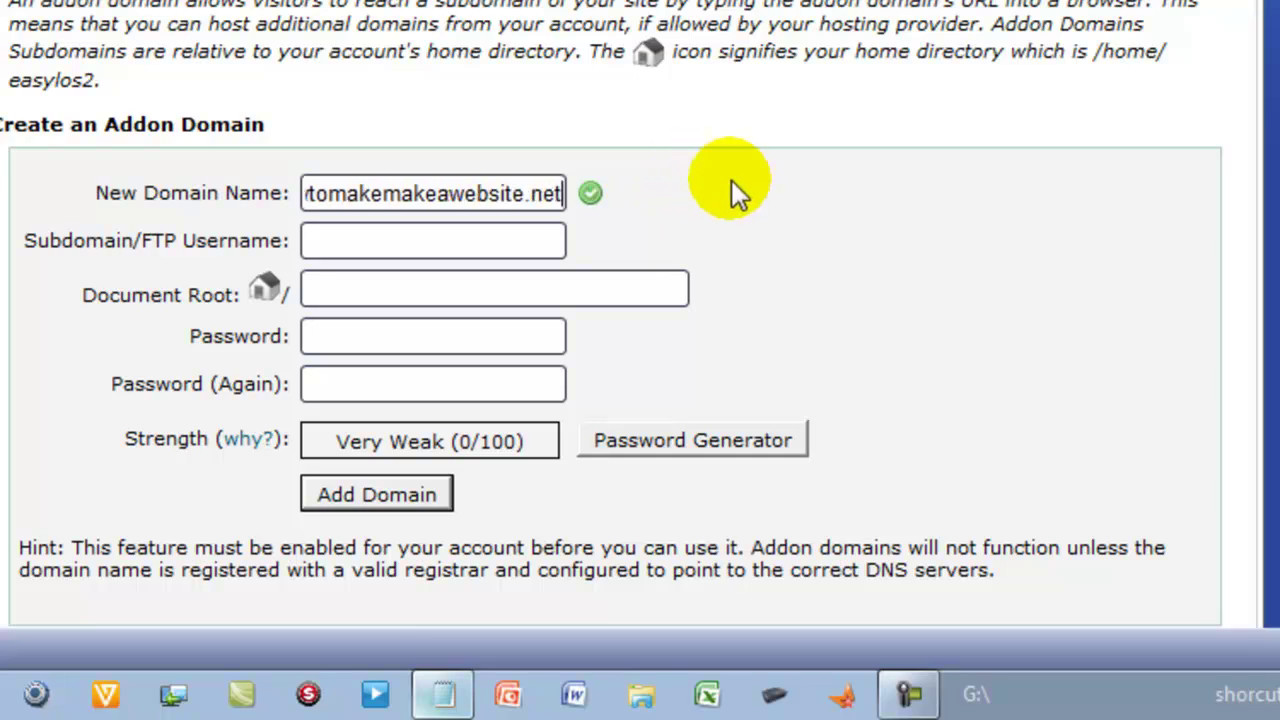
left_click(737, 187)
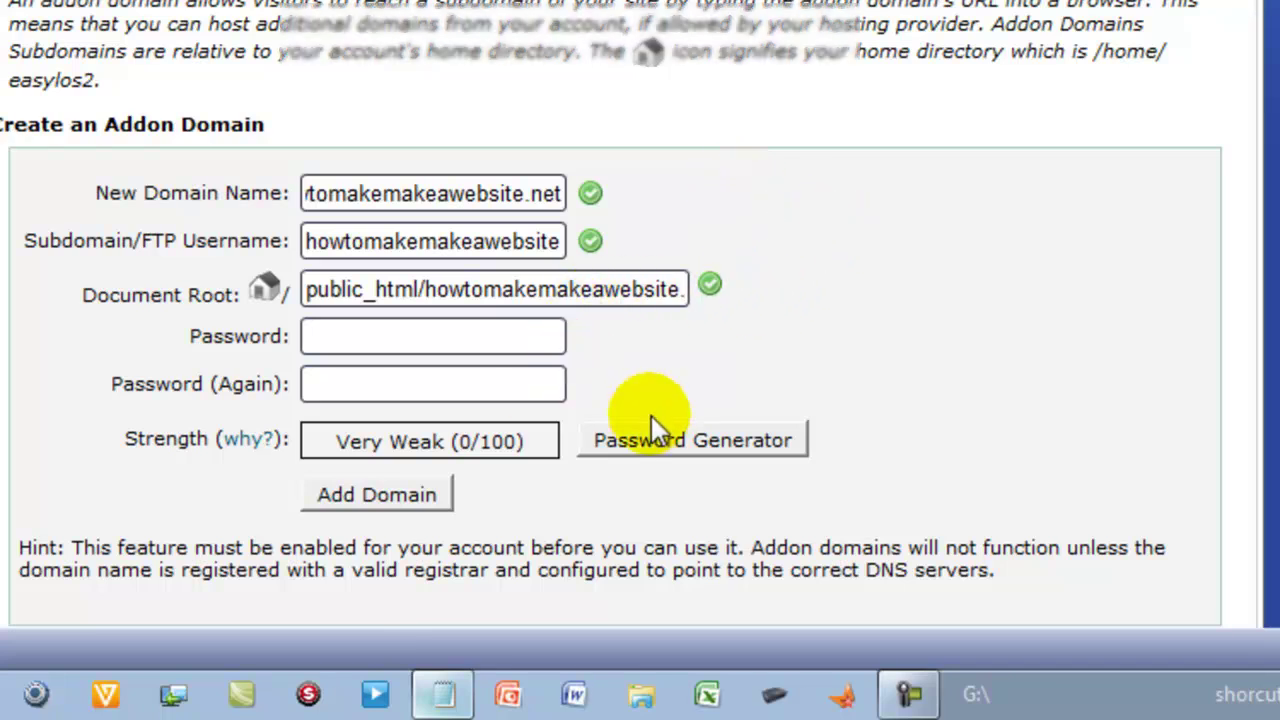
- Generate a strong password, copy it, and apply it to both addon-domain password fields
left_click(323, 335)
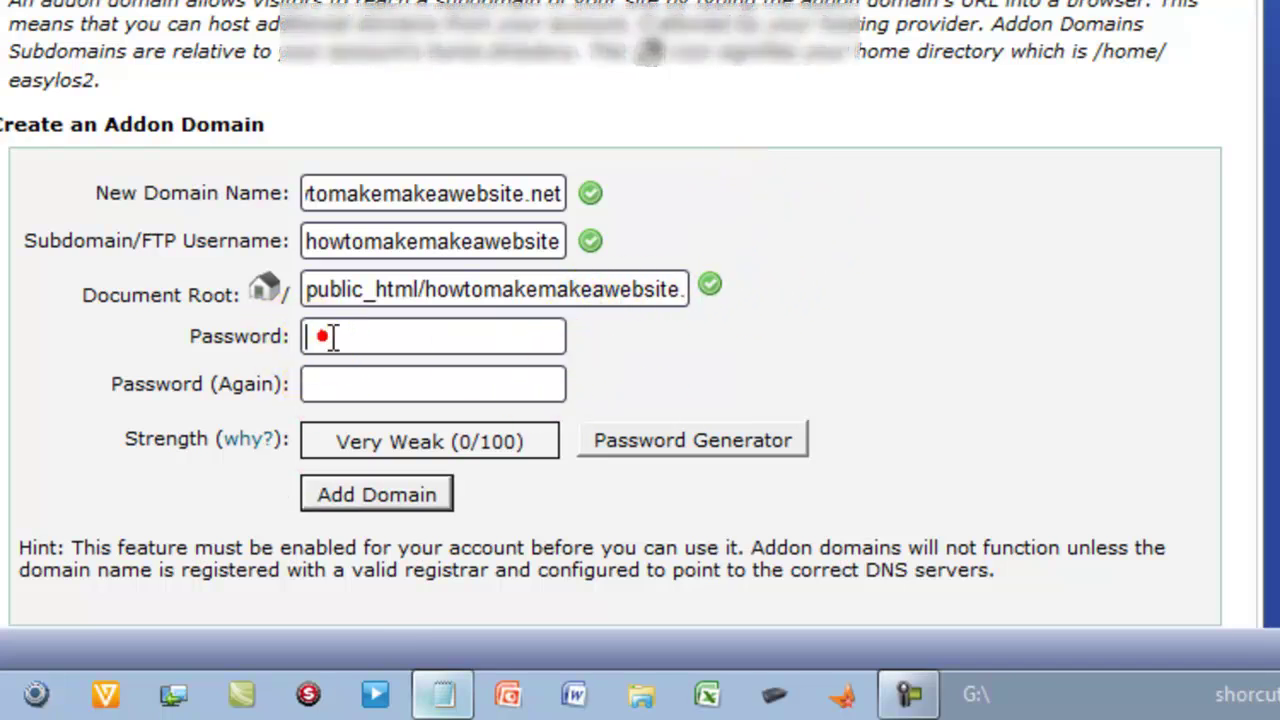
left_click(716, 438)
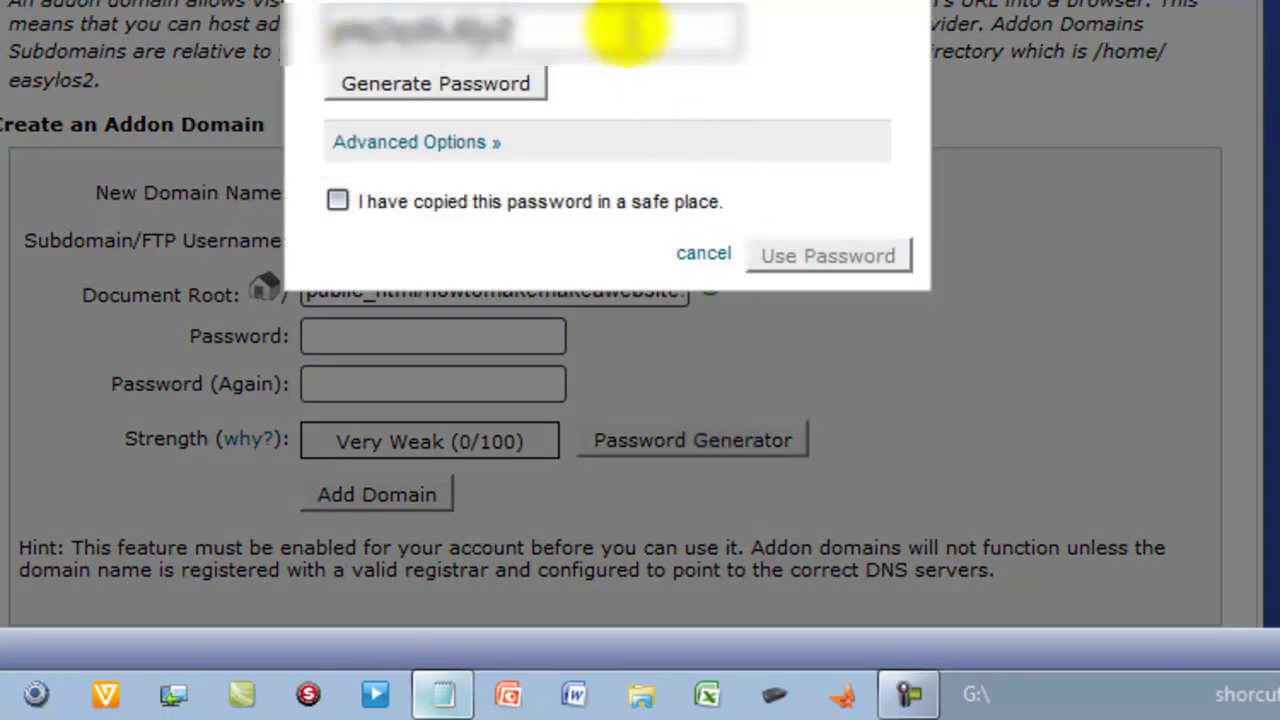
left_click_drag(520, 25, 342, 35)
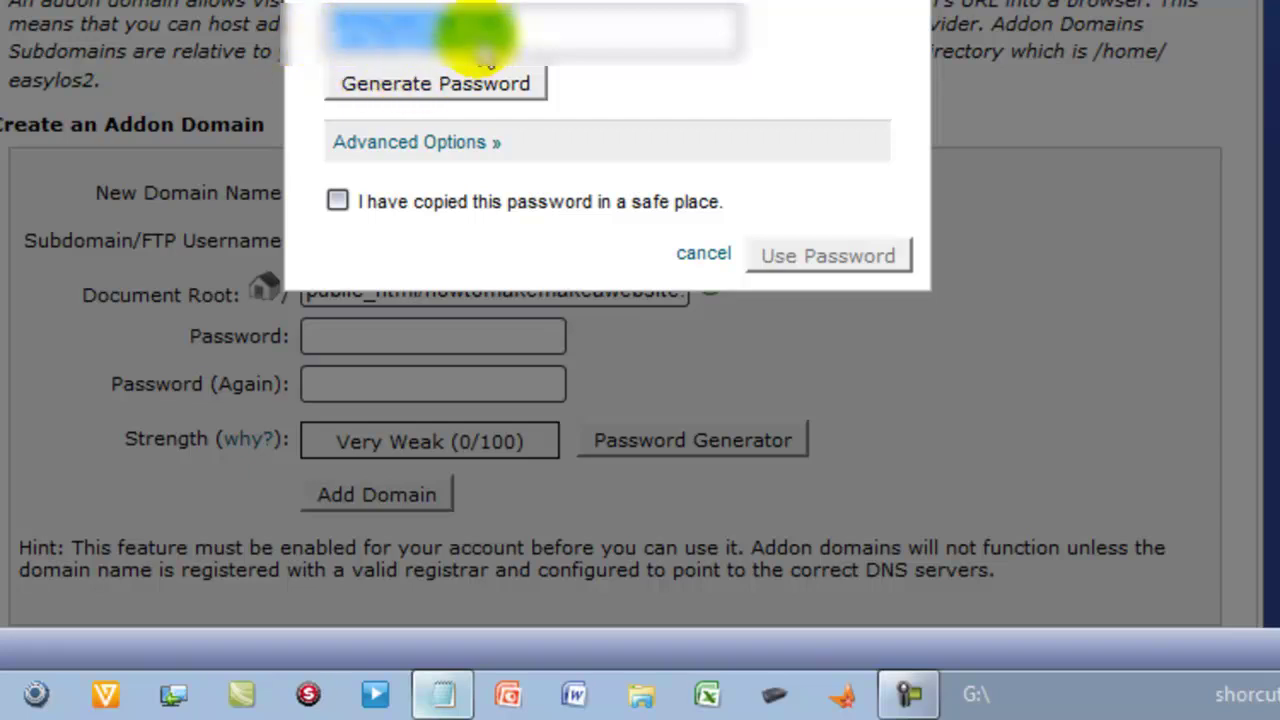
right_click(477, 40)
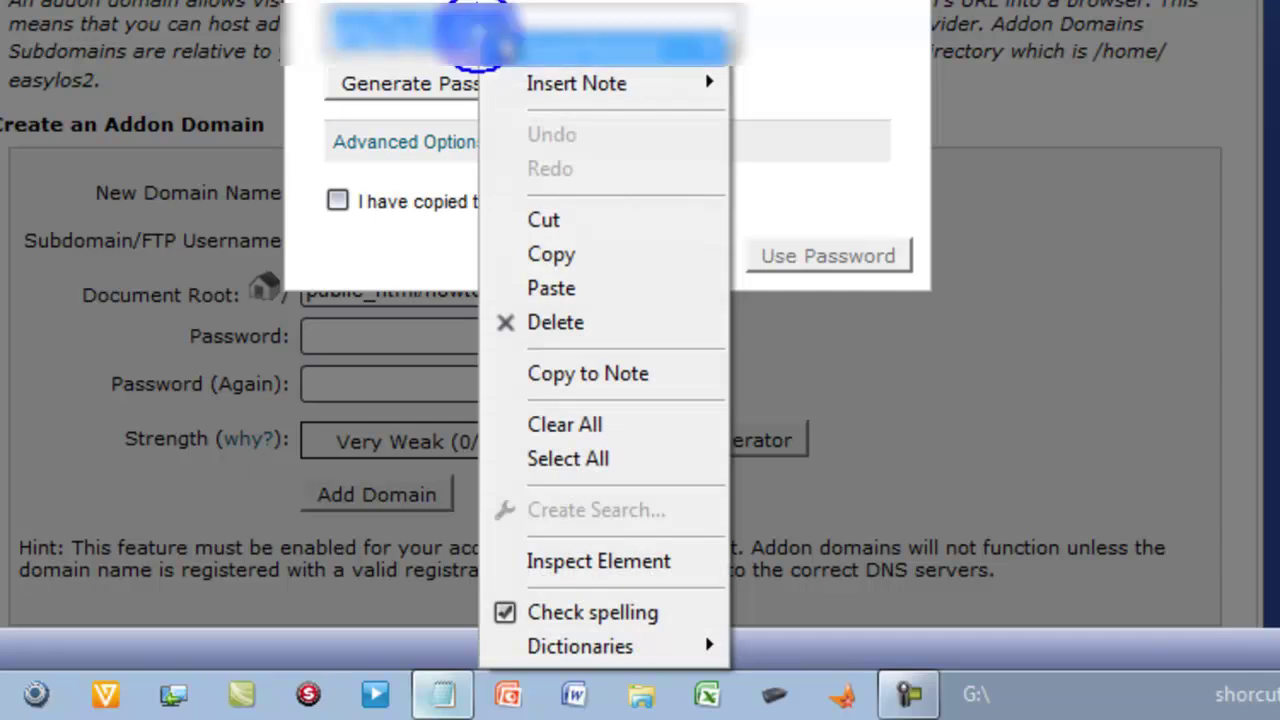
left_click(630, 254)
left_click(340, 208)
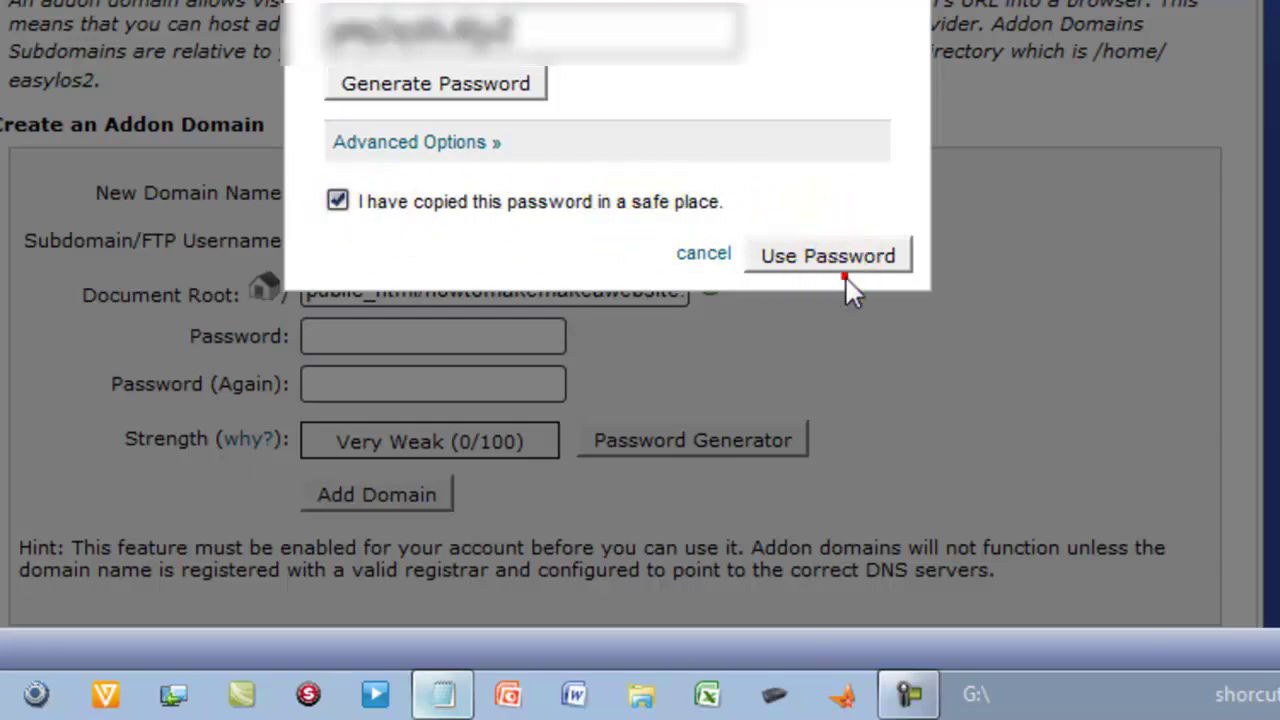
left_click(829, 240)
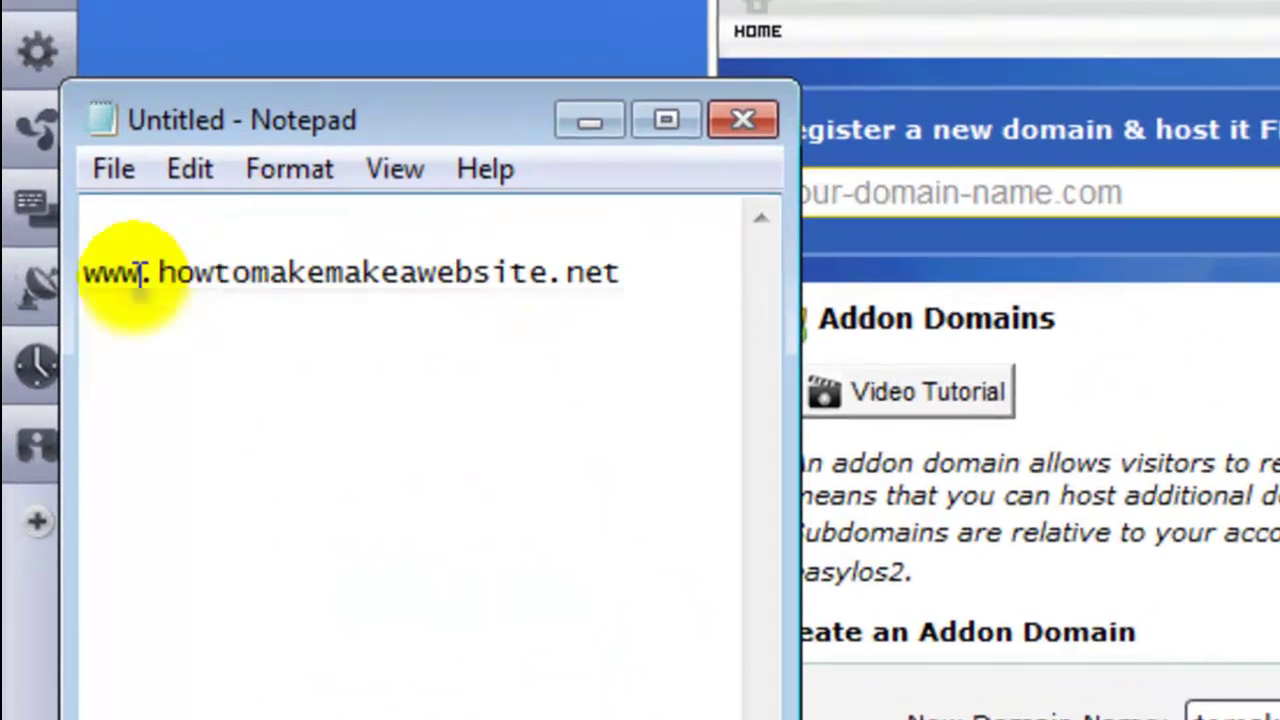
- Paste the generated password onto the second line of the Notepad notes and return to cPanel
right_click(103, 312)
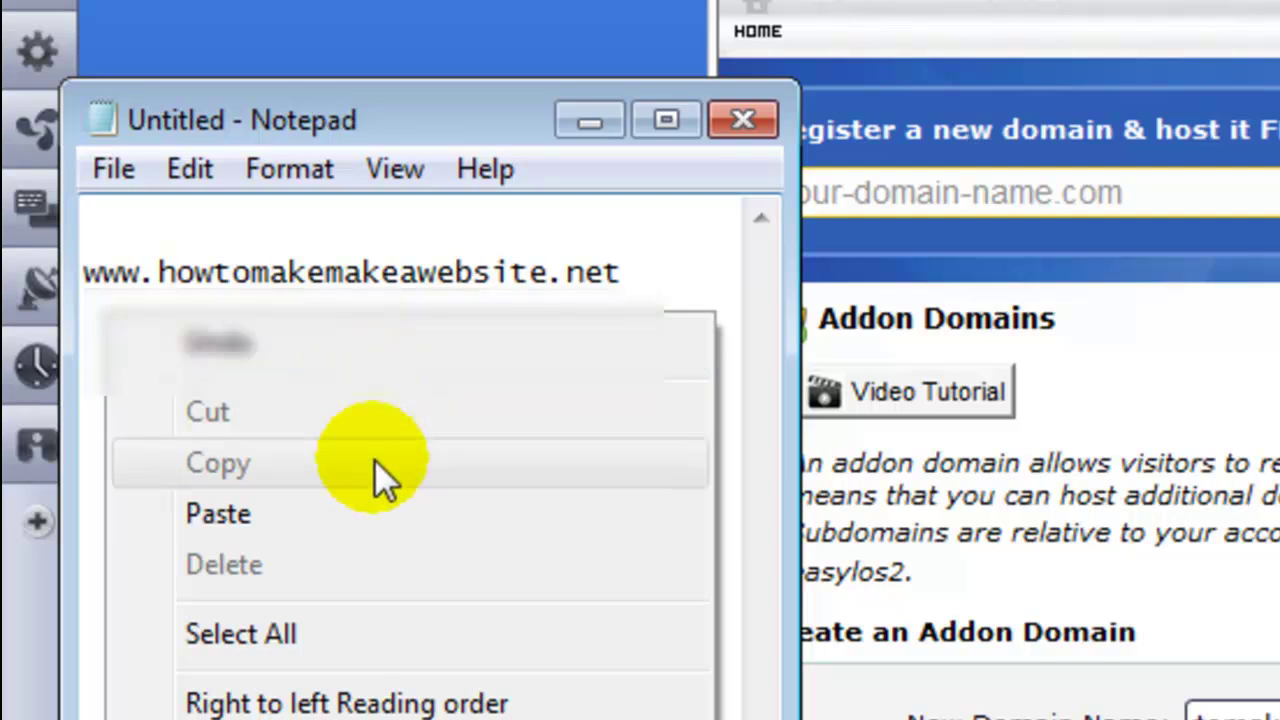
left_click(376, 494)
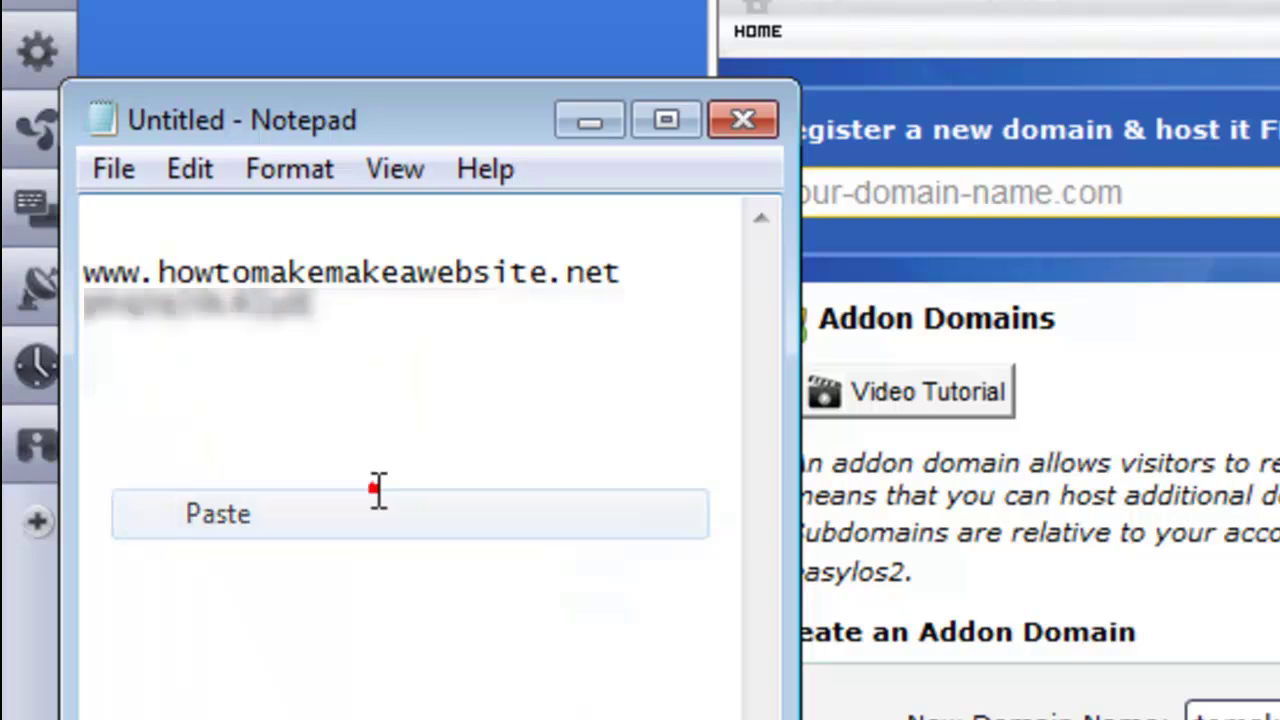
left_click(100, 406)
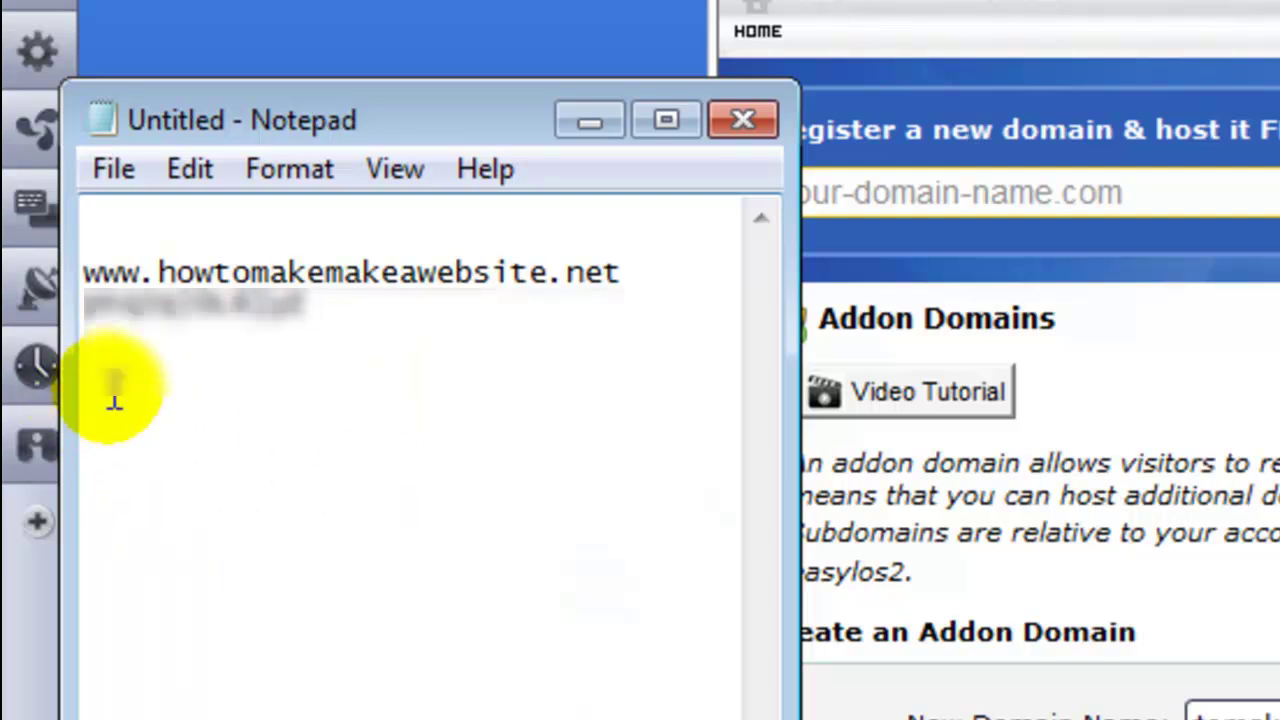
left_click(1092, 8)
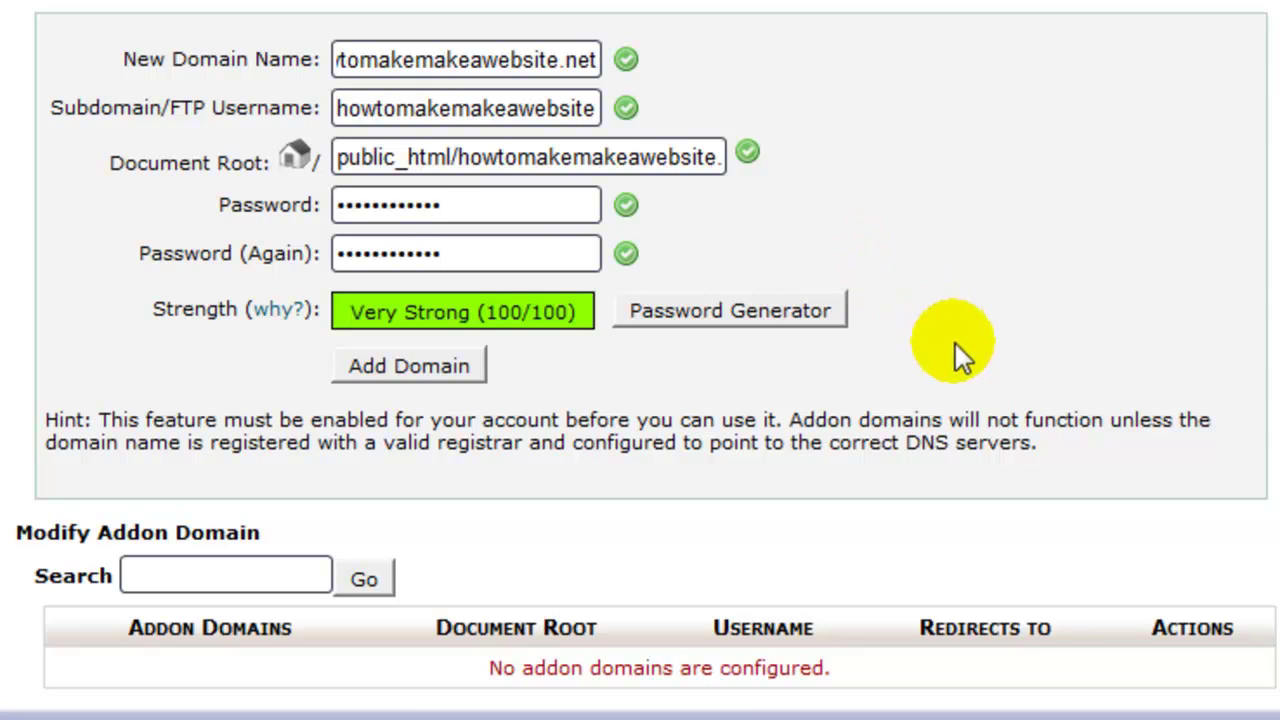
- Add the howtomakemakeawebsite.net domain and highlight the resulting creation confirmation
left_click(433, 371)
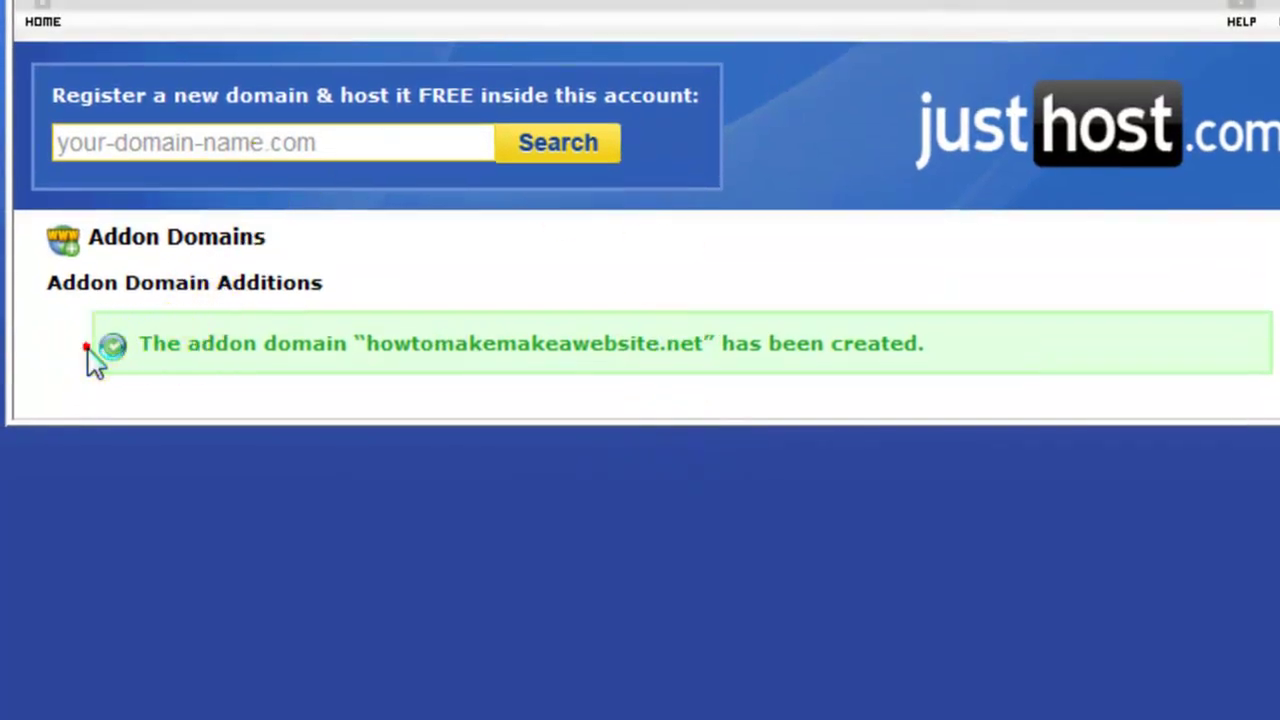
left_click(87, 348)
left_click_drag(243, 343, 347, 340)
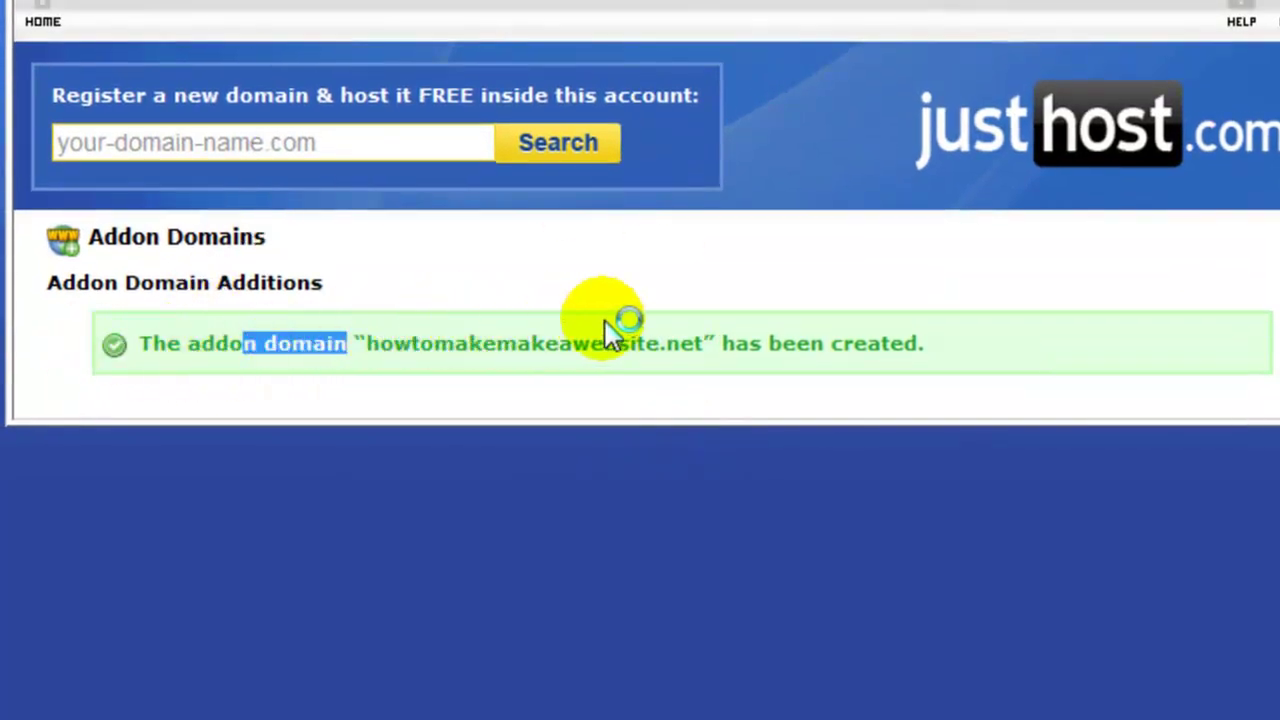
mouse_move(612, 330)
left_mouse_down()
mouse_move(600, 368)
mouse_move(629, 351)
mouse_move(718, 343)
mouse_move(936, 338)
left_mouse_up()
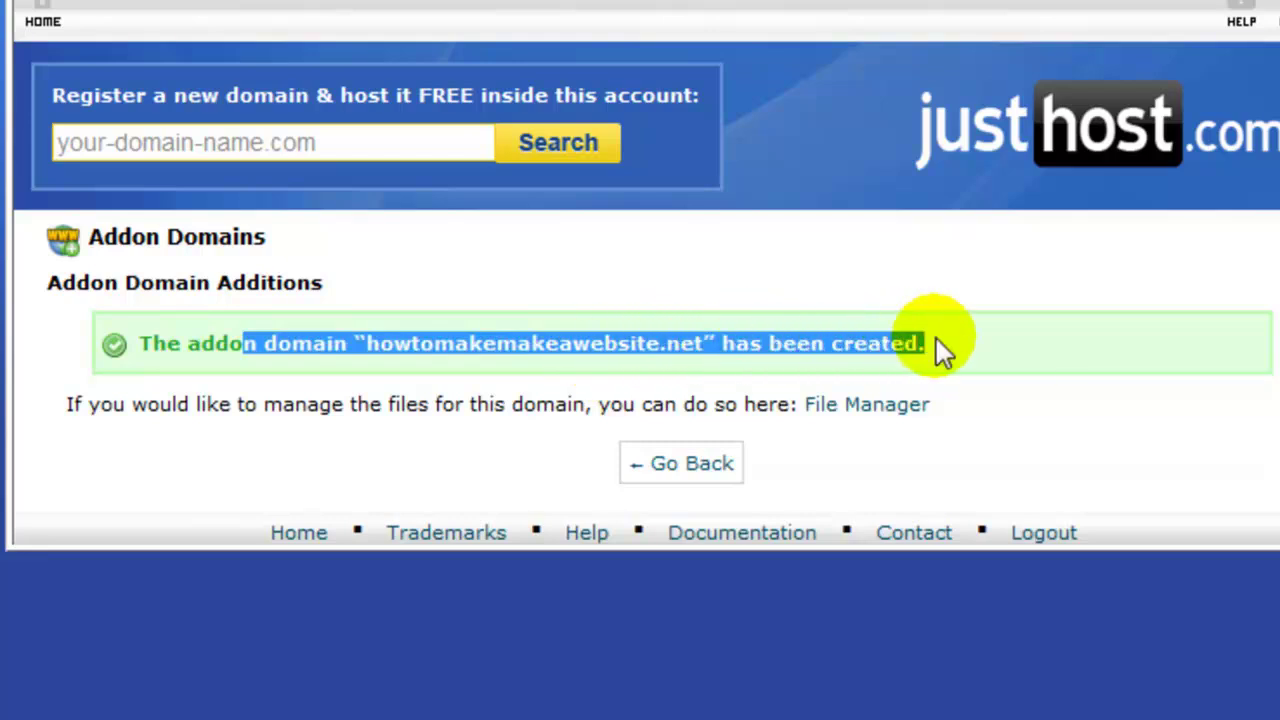
- Return to the cPanel home page and scroll to Popular Choices showing Fantastico
left_click(1111, 407)
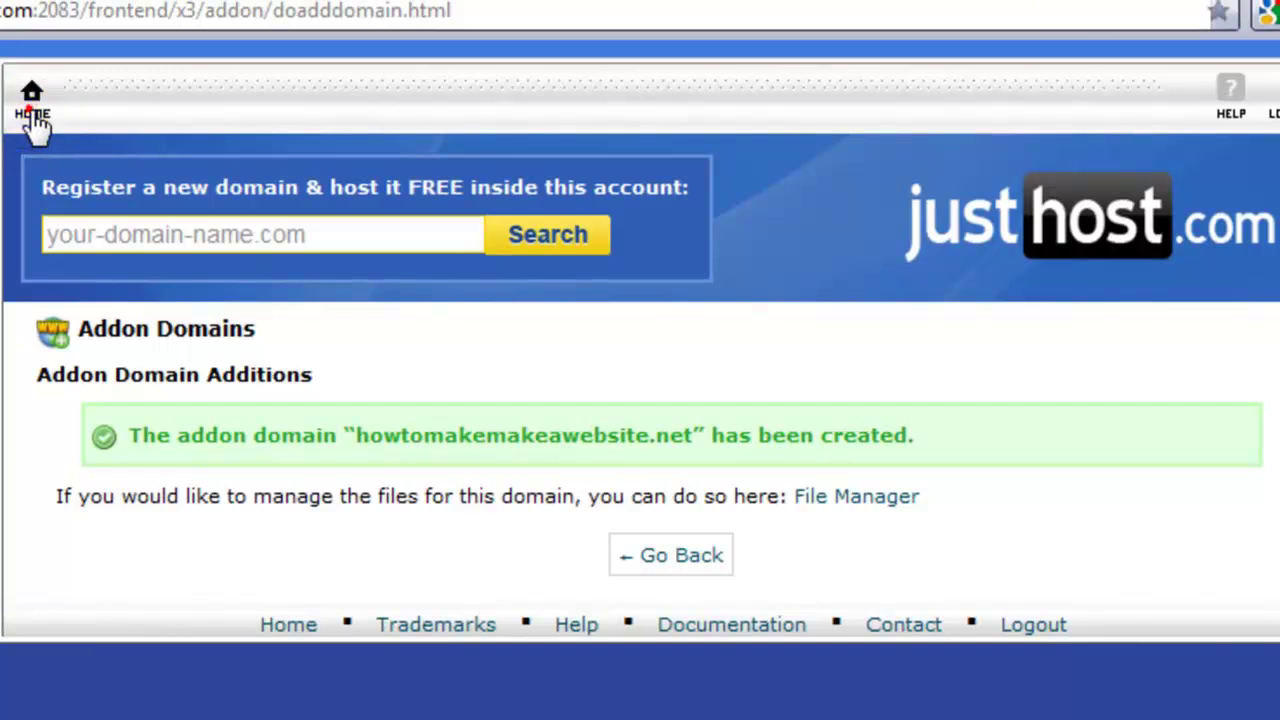
left_click(43, 20)
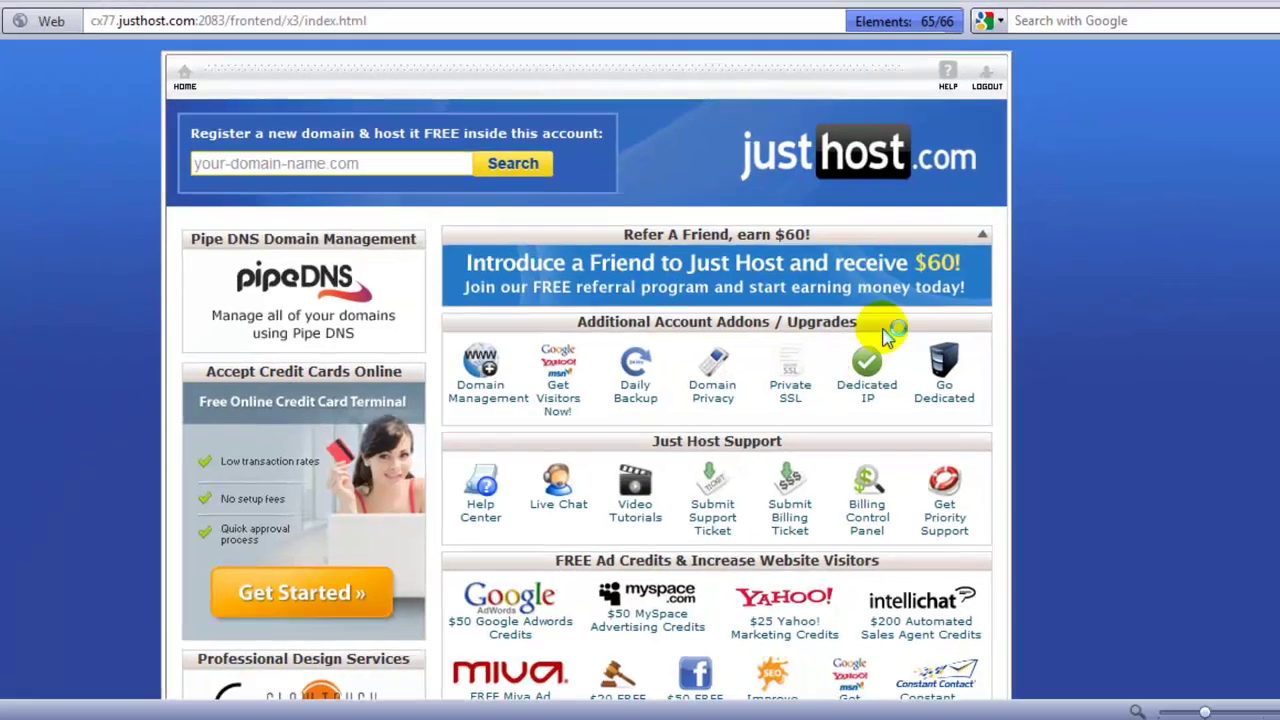
scroll(1272, 196, "down", 7)
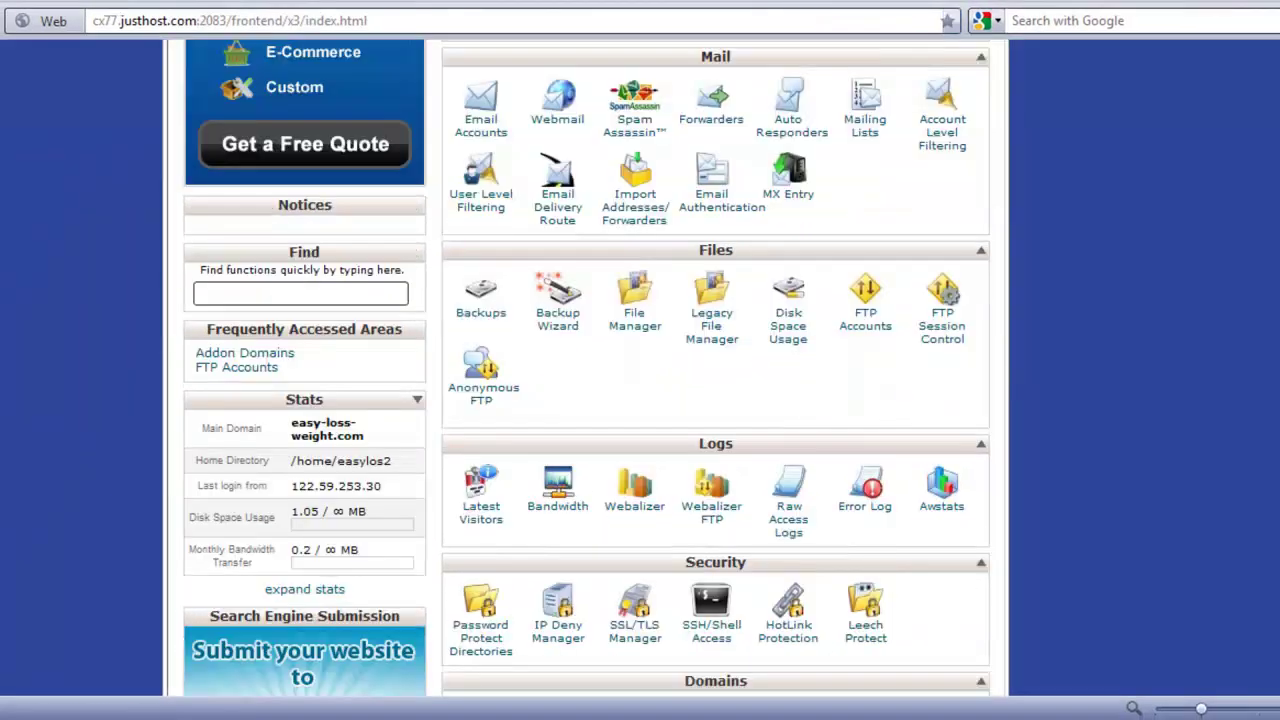
scroll(588, 367, "up", 10)
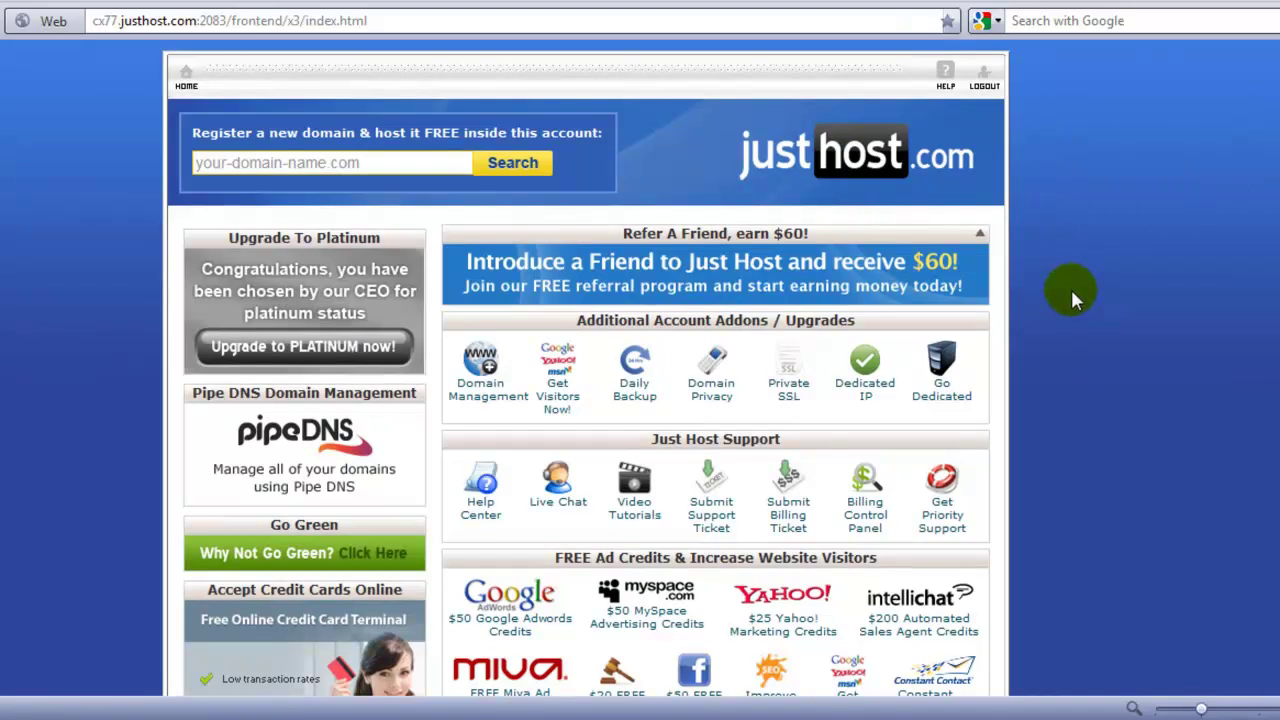
scroll(1073, 298, "down", 5)
scroll(1068, 294, "down", 2)
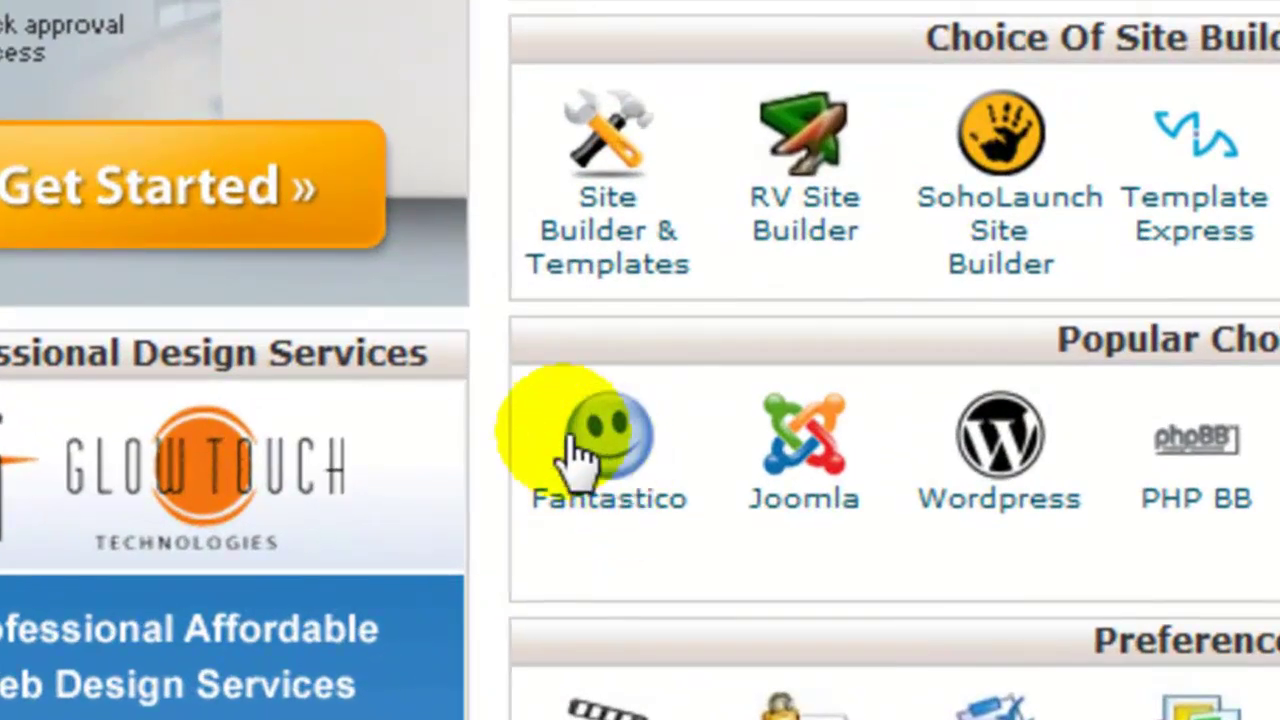
- Start a Fantastico WordPress install on howtomakemakeawebsite.net, leaving the install directory blank
left_click(594, 482)
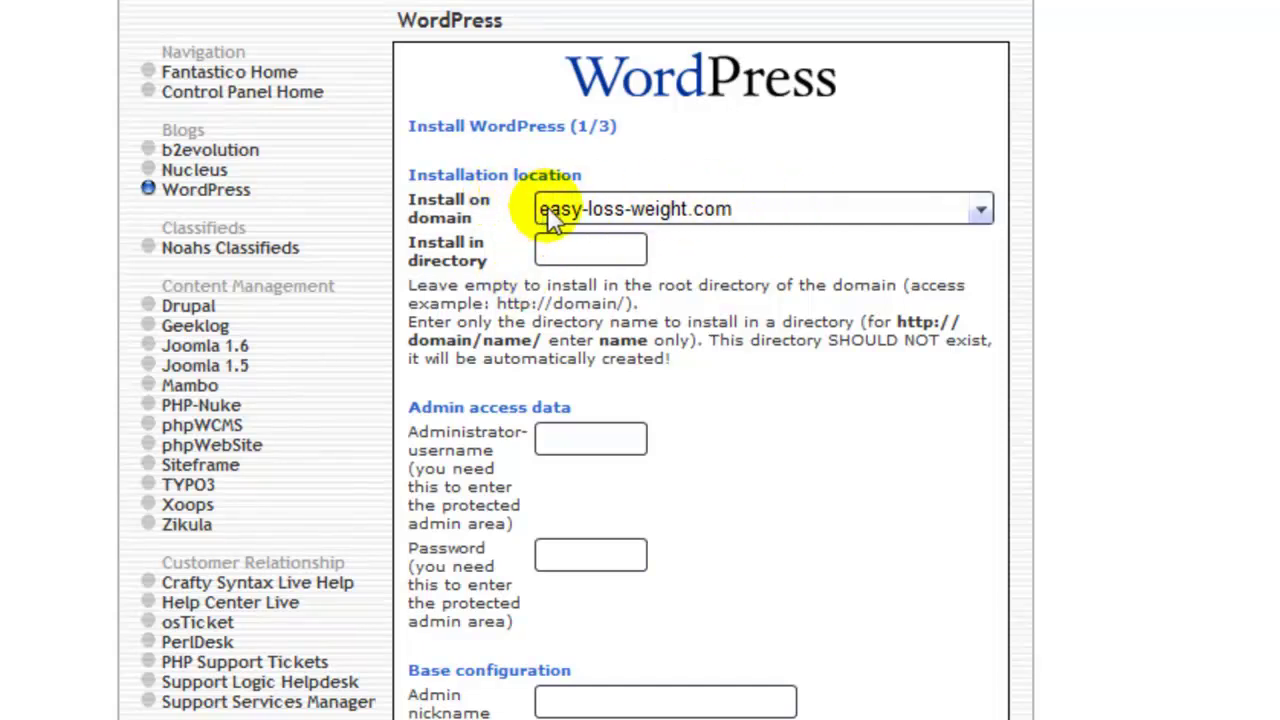
left_click(988, 213)
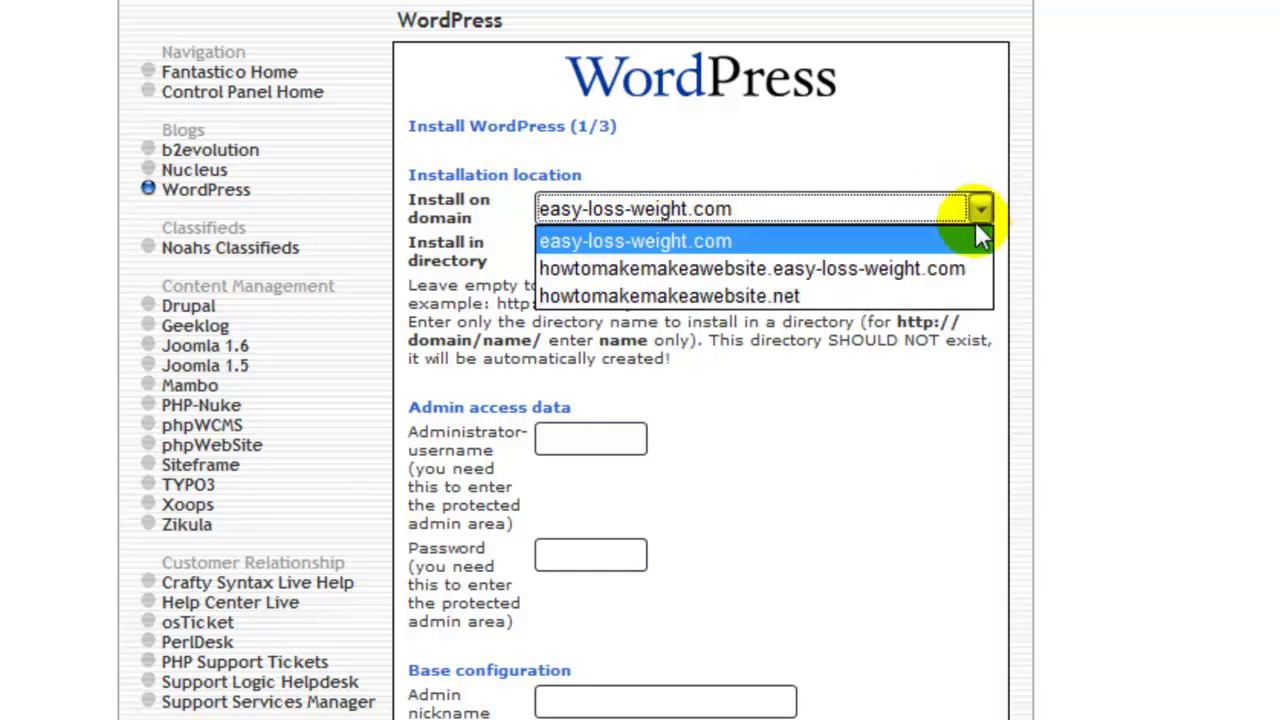
left_click(736, 298)
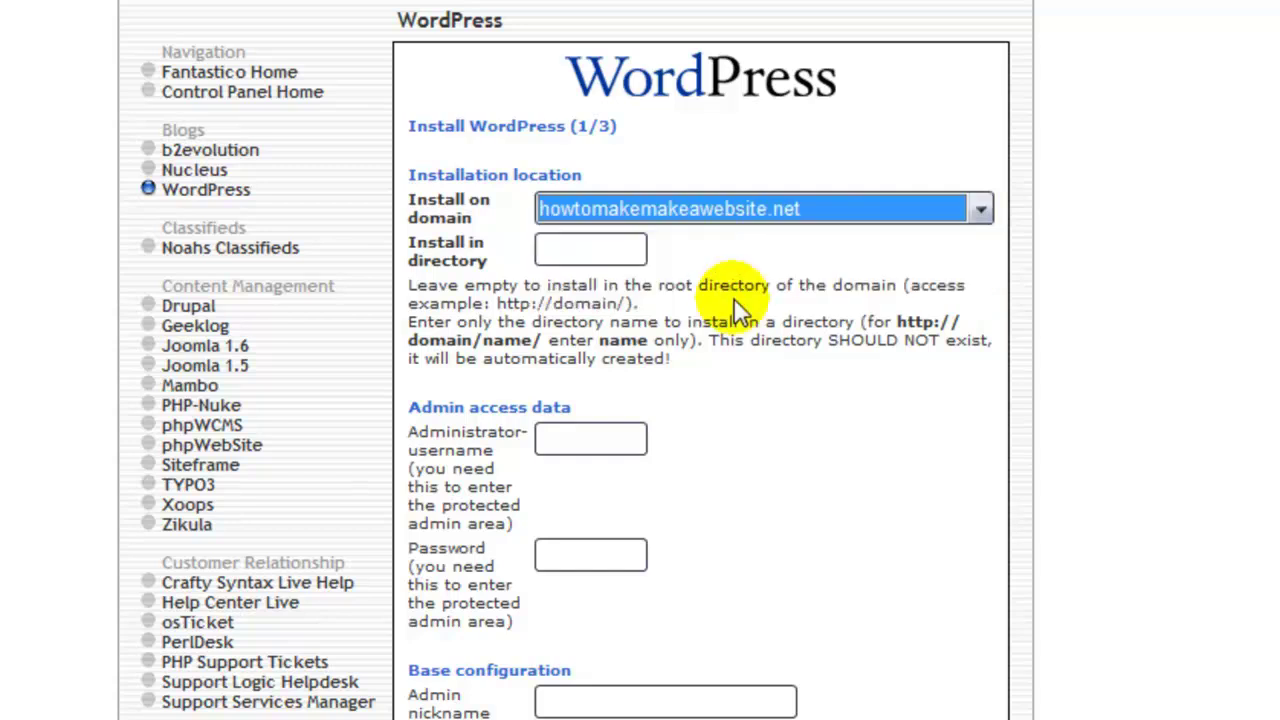
left_click(743, 400)
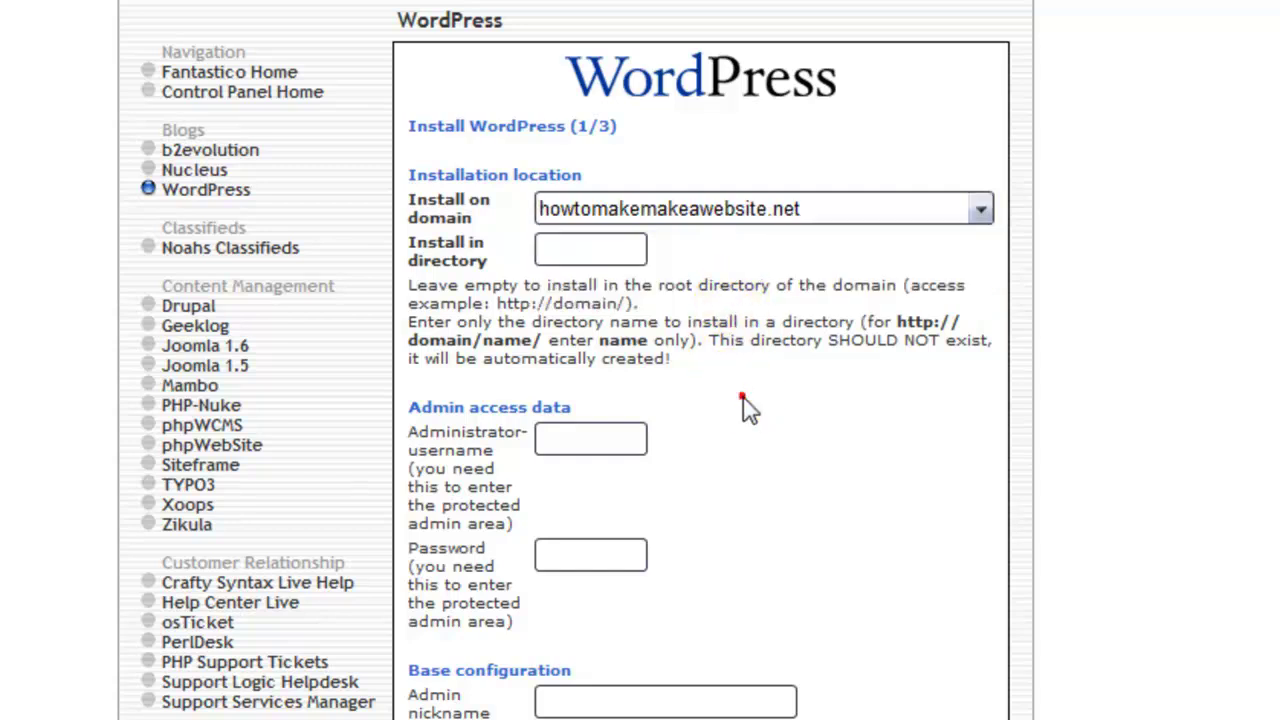
left_click(548, 242)
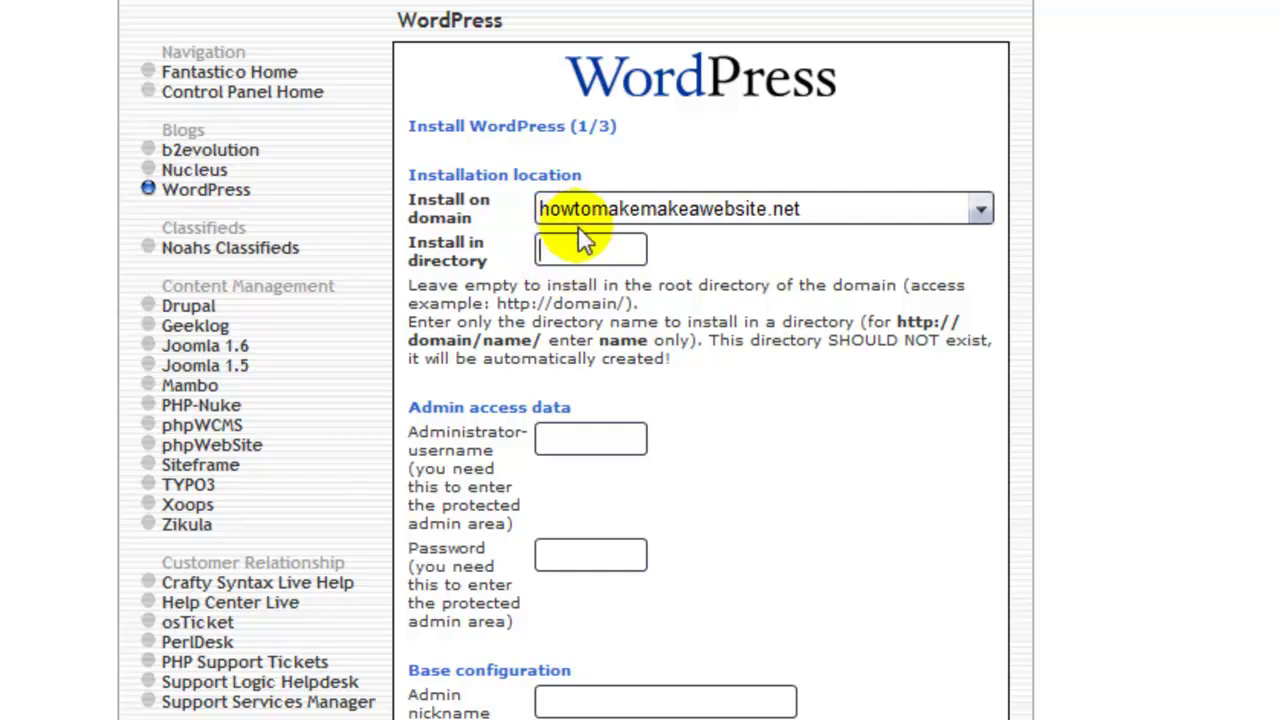
- Enter the administrator username and password under Admin access data
left_click(772, 391)
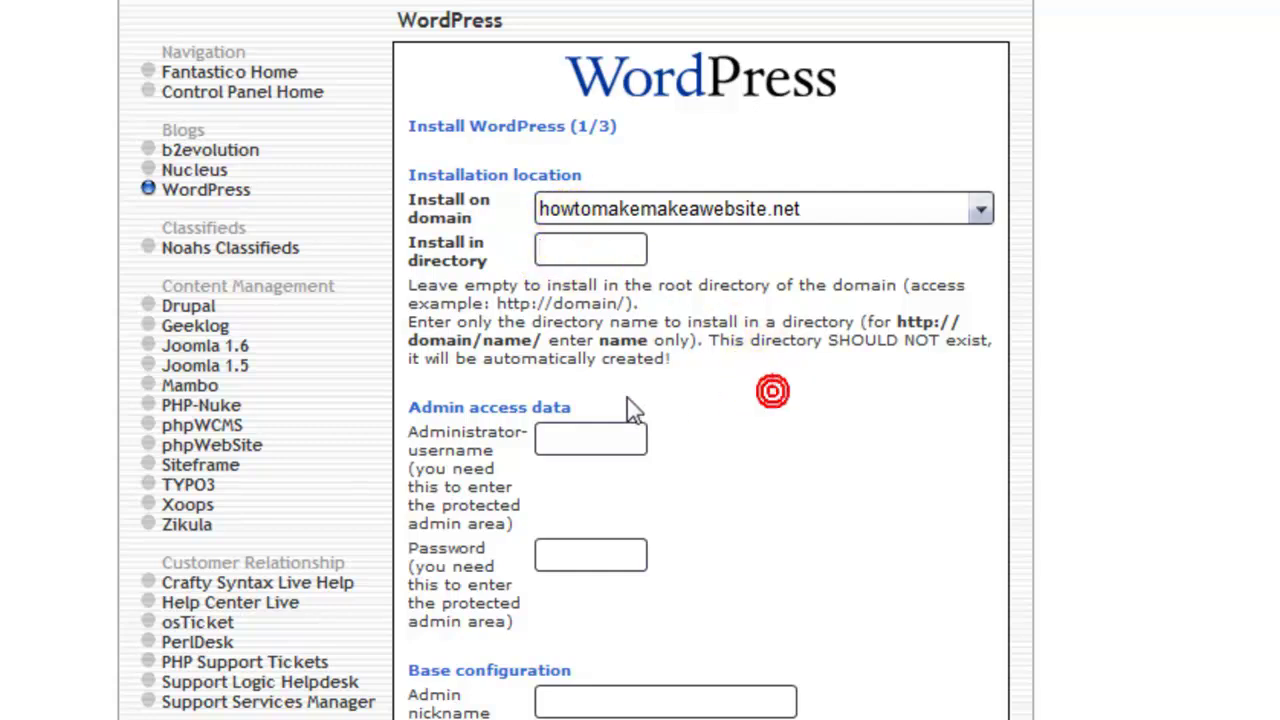
left_click(566, 437)
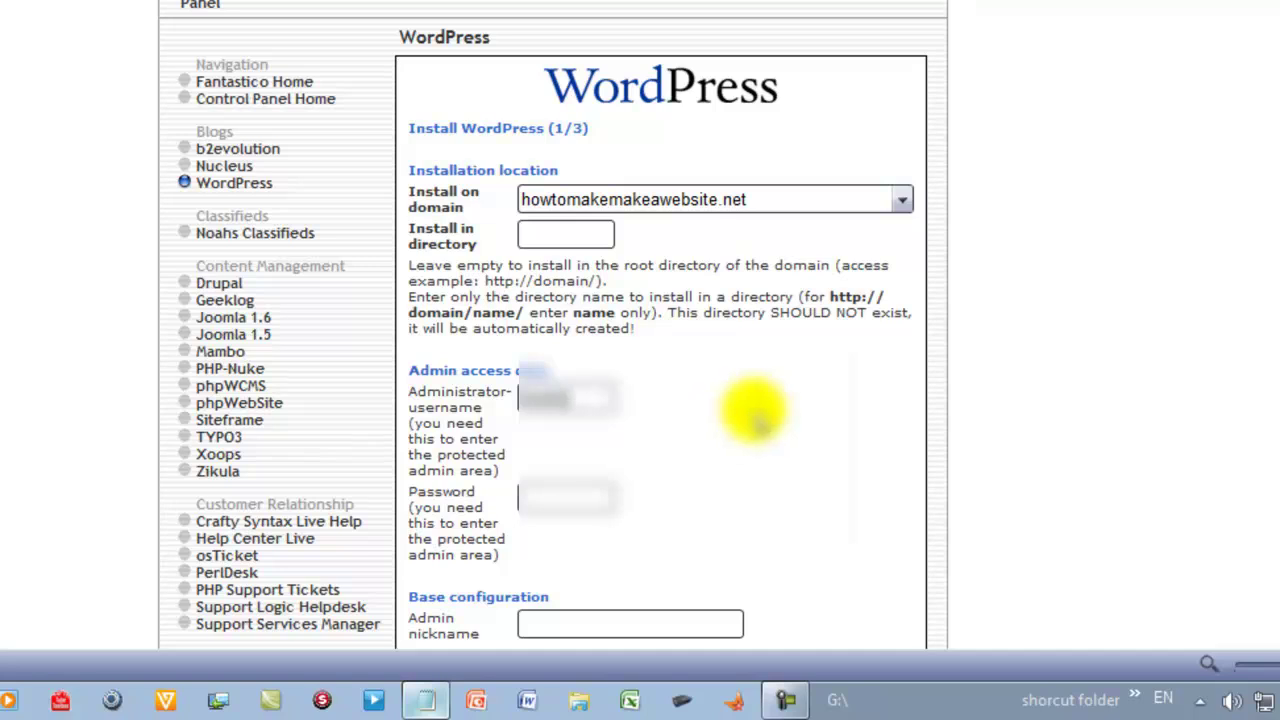
left_click(595, 492)
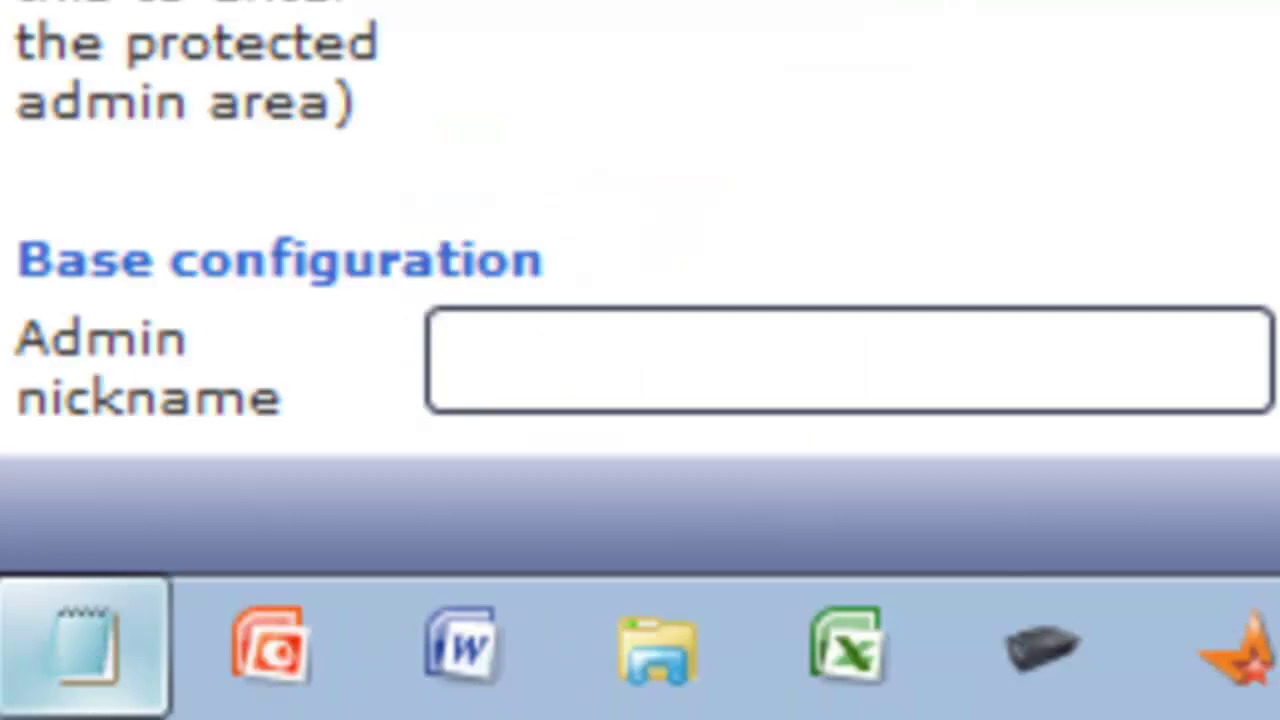
- Set admin nickname 'admin', the admin e-mail address, and site name 'How to make a website with wordpress'
scroll(808, 432, "down", 3)
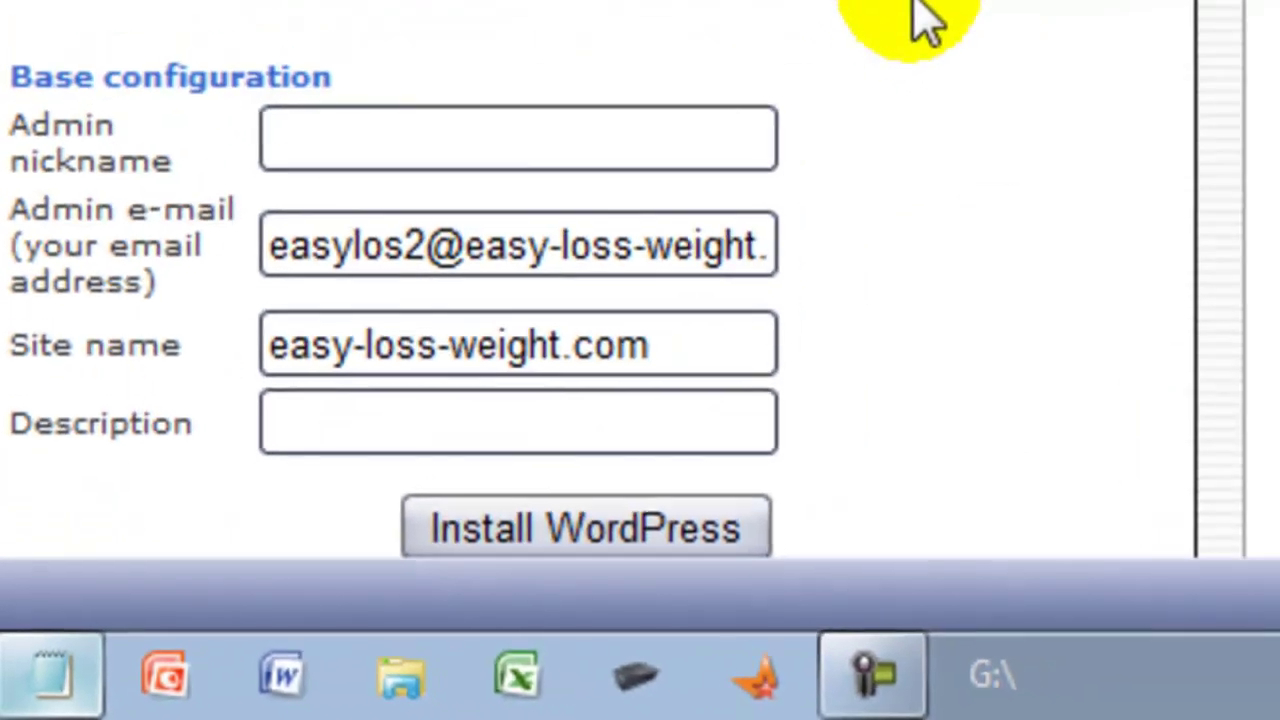
scroll(900, 23, "down", 3)
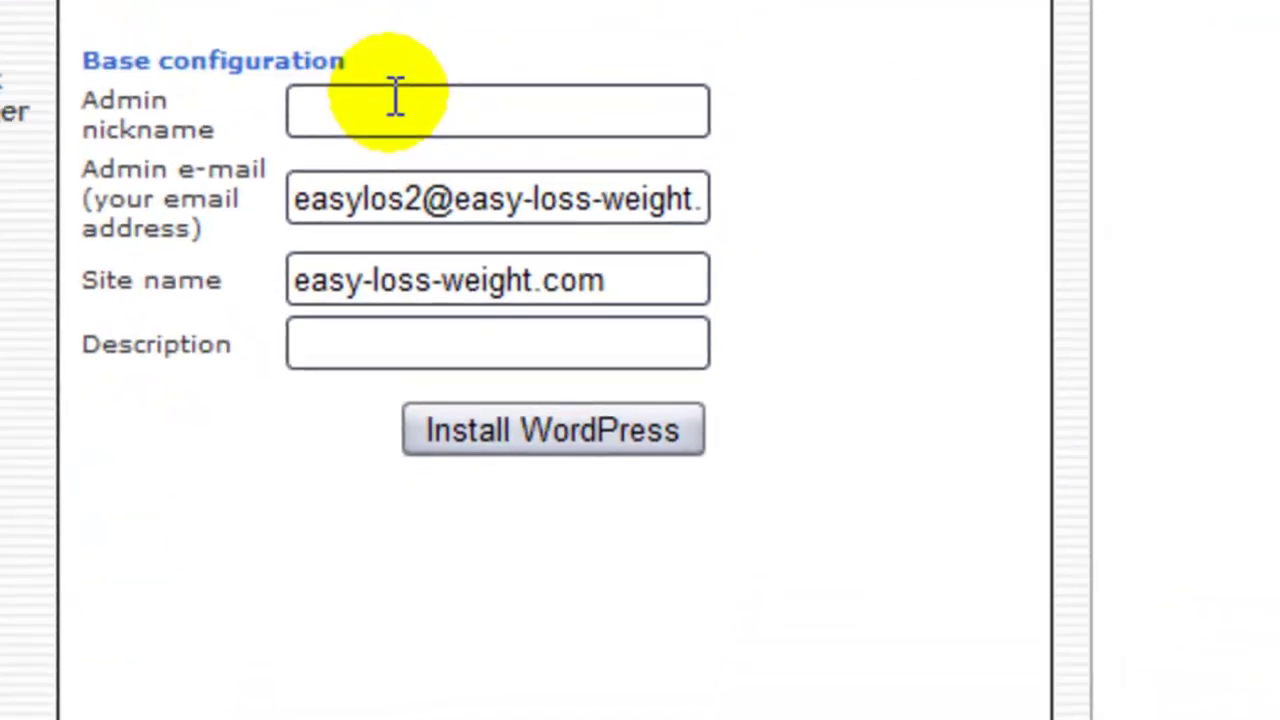
left_click(394, 95)
type("admin")
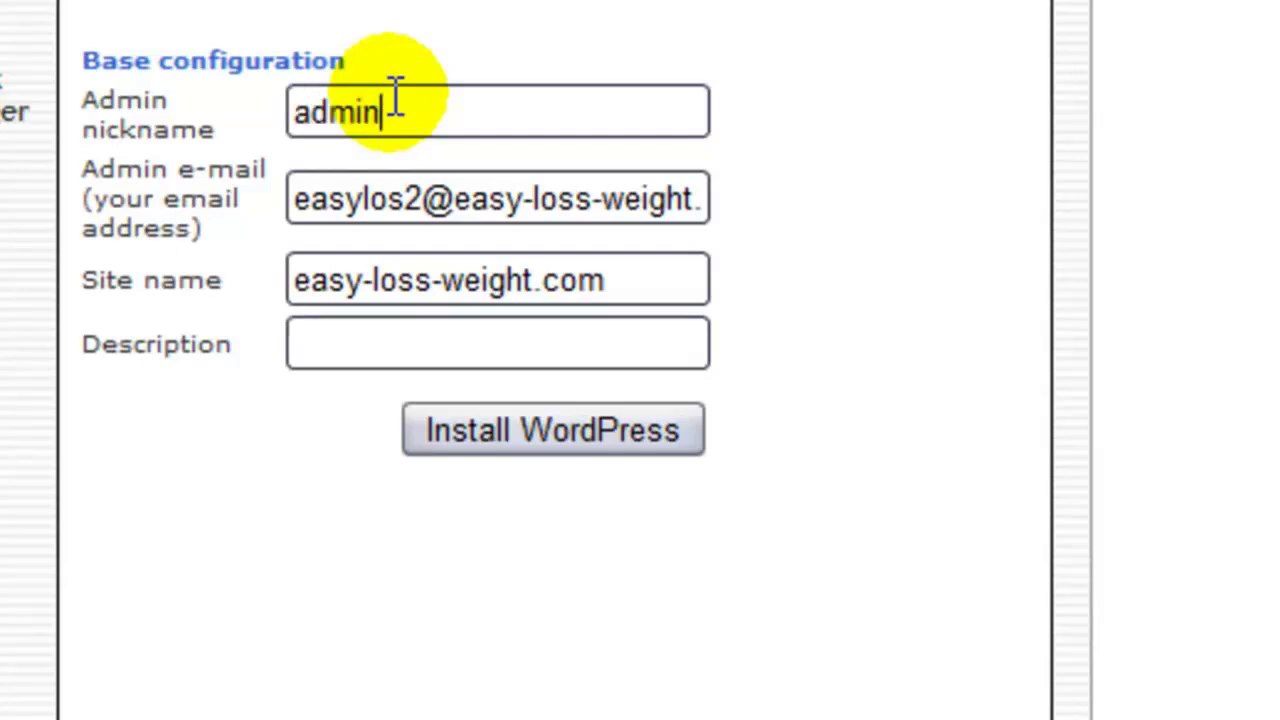
left_click(607, 192)
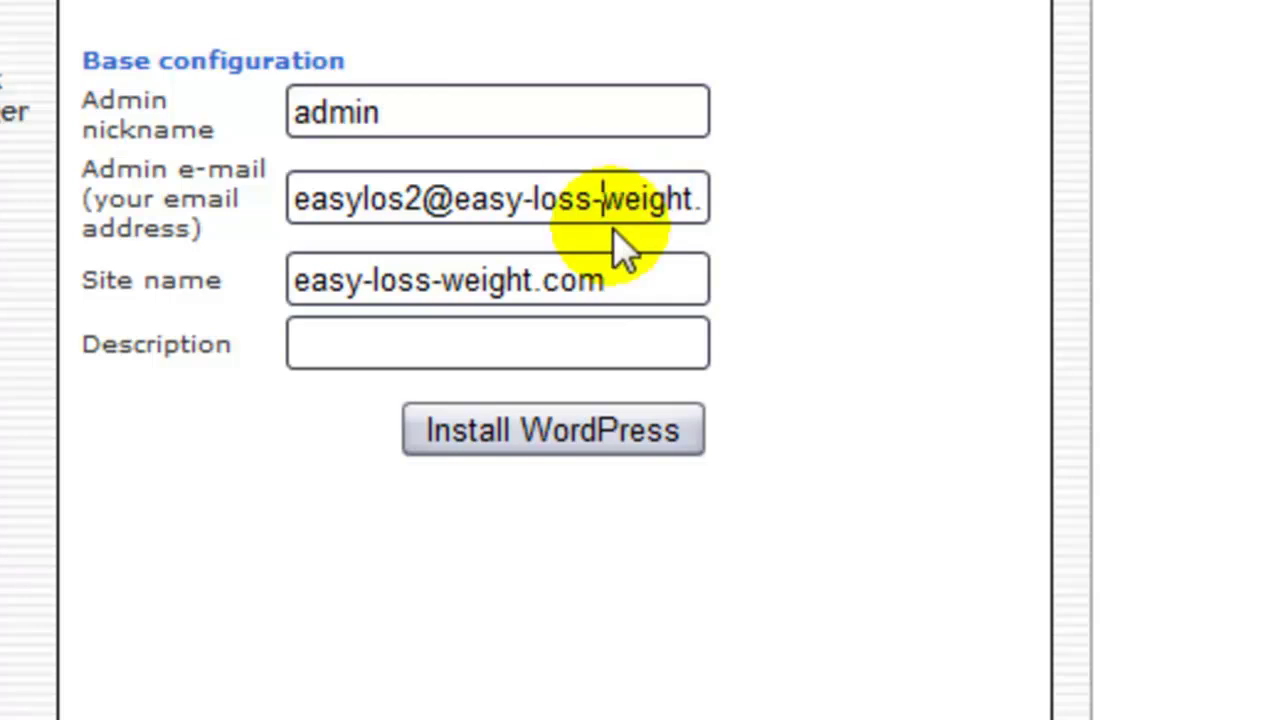
key("Delete")
key("Delete")
key("Delete")
key("Delete")
key("Delete")
key("Delete")
key("Delete")
key("Delete")
key("Delete")
key("Delete")
key("BackSpace")
key("BackSpace")
key("BackSpace")
key("BackSpace")
key("BackSpace")
key("BackSpace")
key("BackSpace")
key("BackSpace")
key("BackSpace")
key("BackSpace")
key("BackSpace")
key("BackSpace")
key("BackSpace")
key("BackSpace")
key("BackSpace")
key("BackSpace")
key("BackSpace")
key("BackSpace")
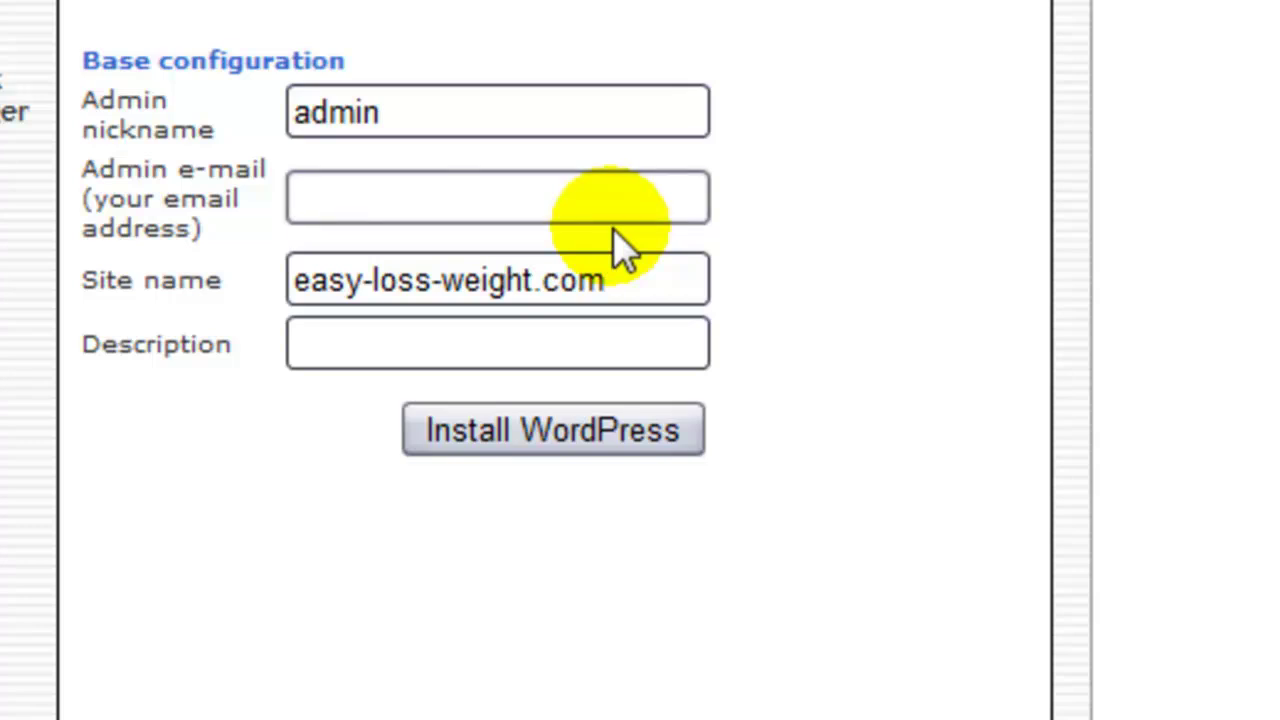
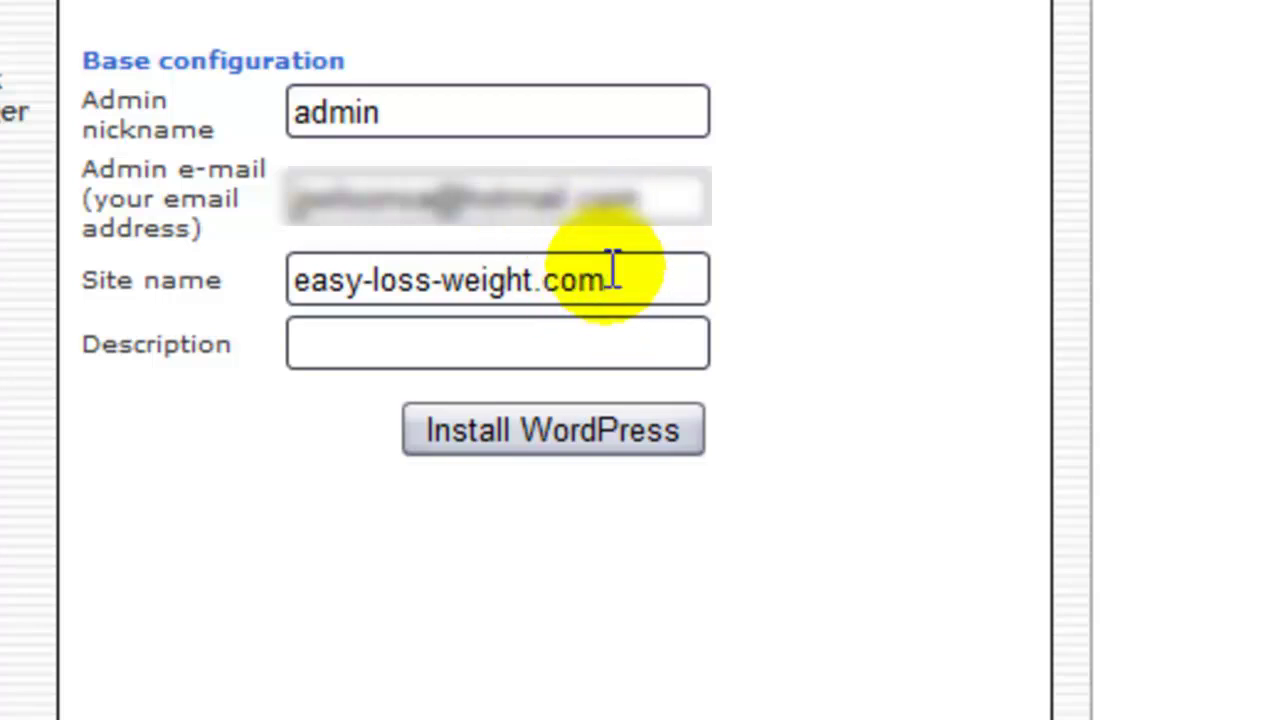
left_click_drag(606, 279, 169, 296)
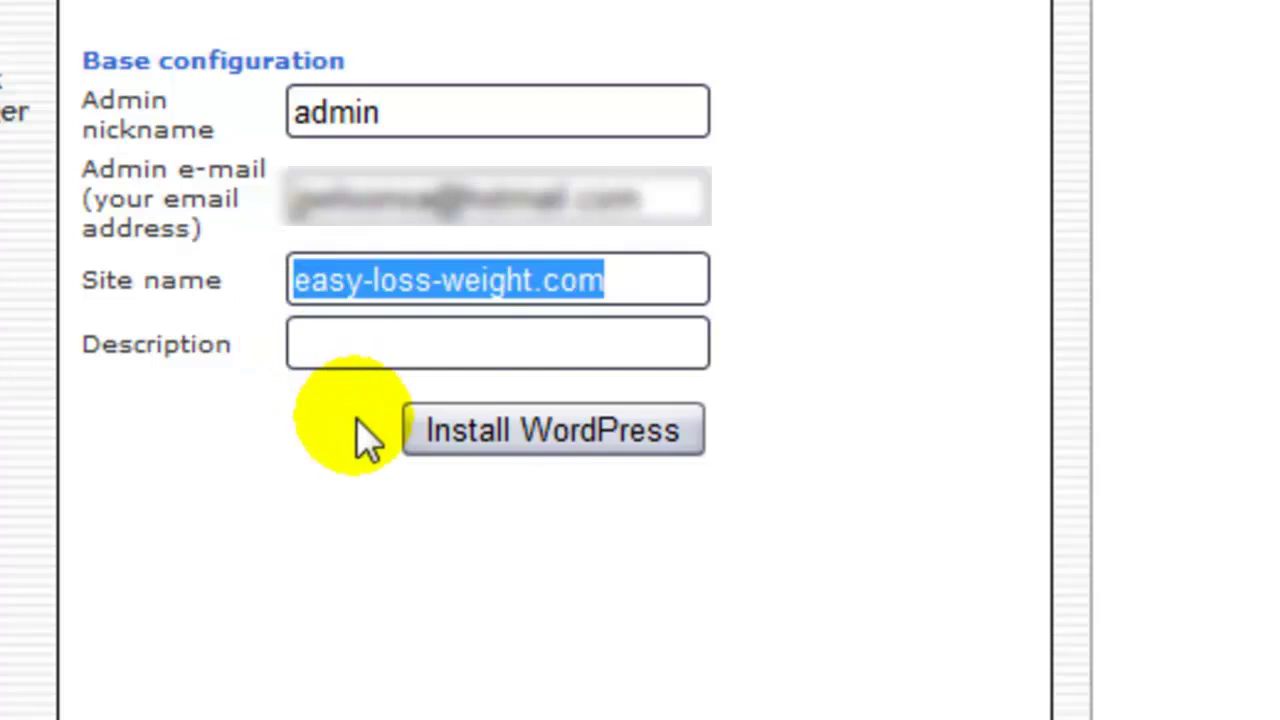
type("Ho")
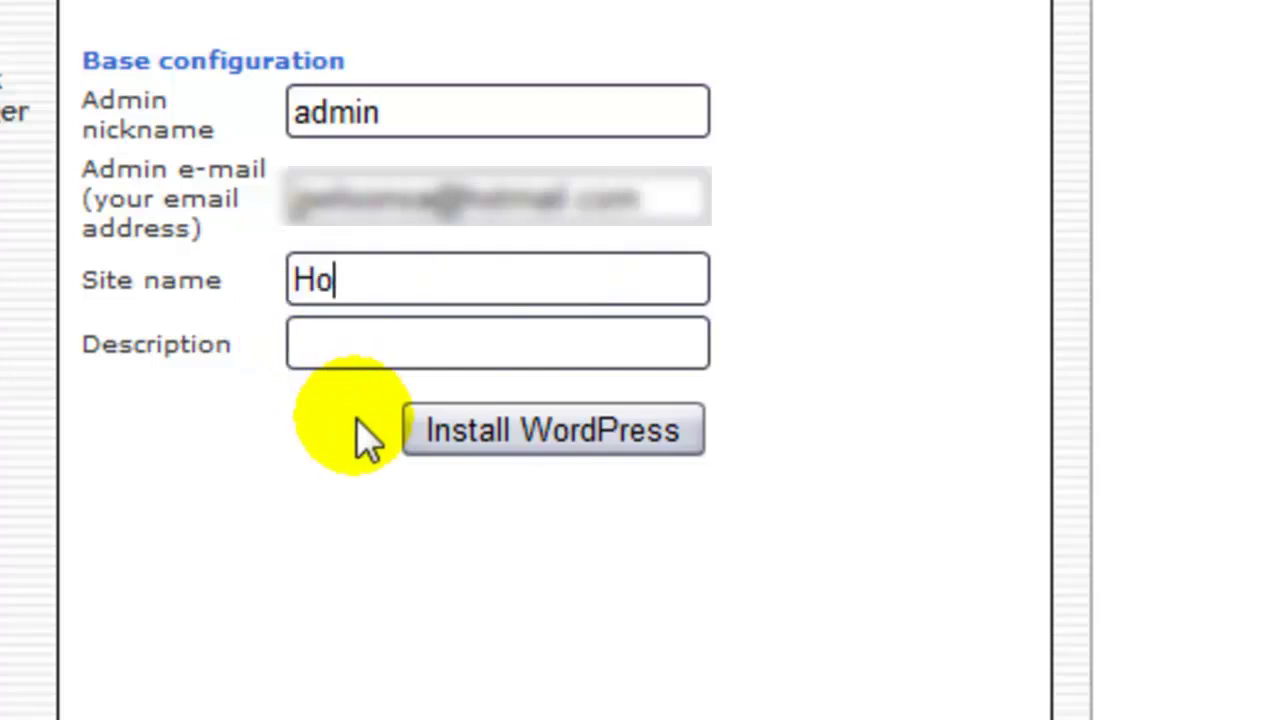
type("w to ")
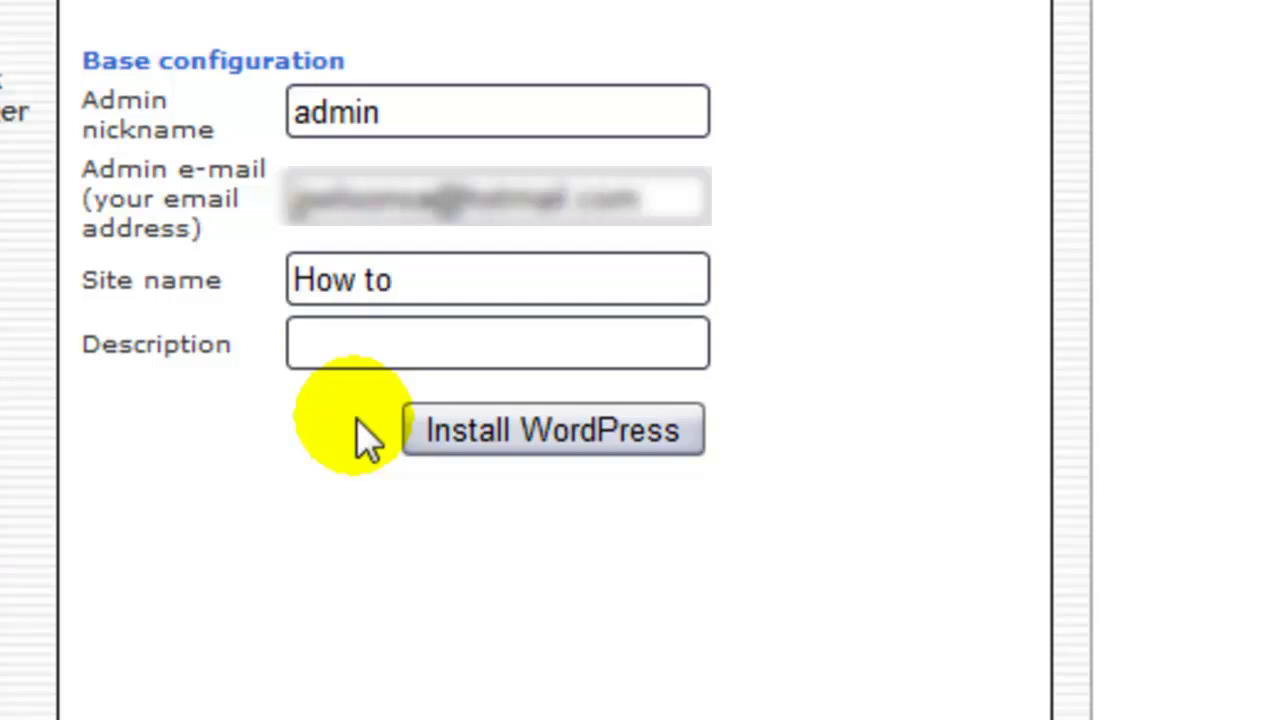
type("make")
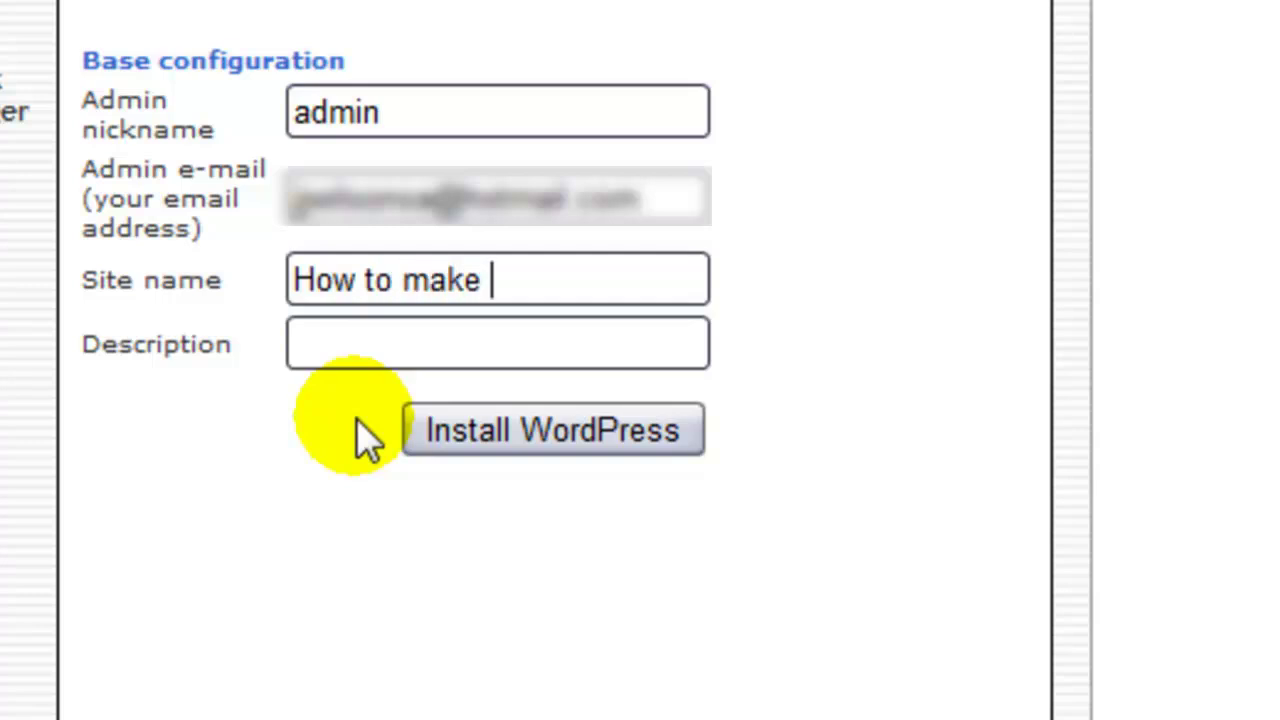
type(" a website with")
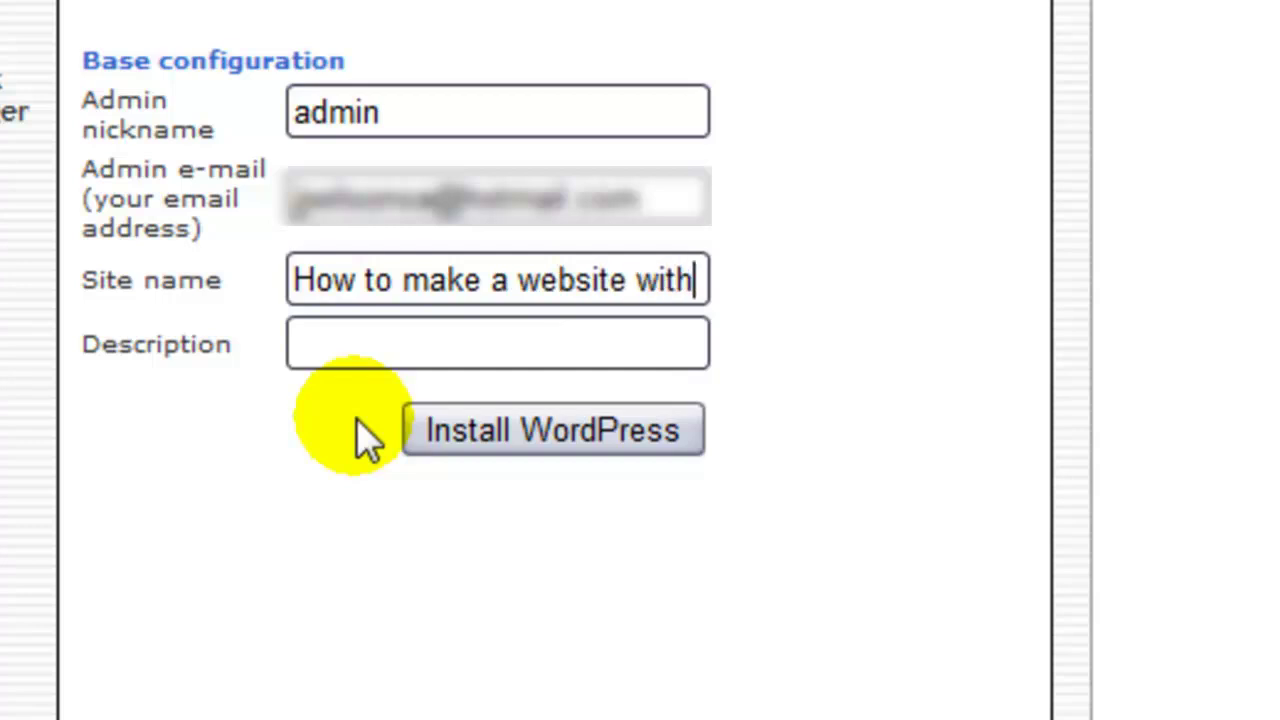
type(" wordpress")
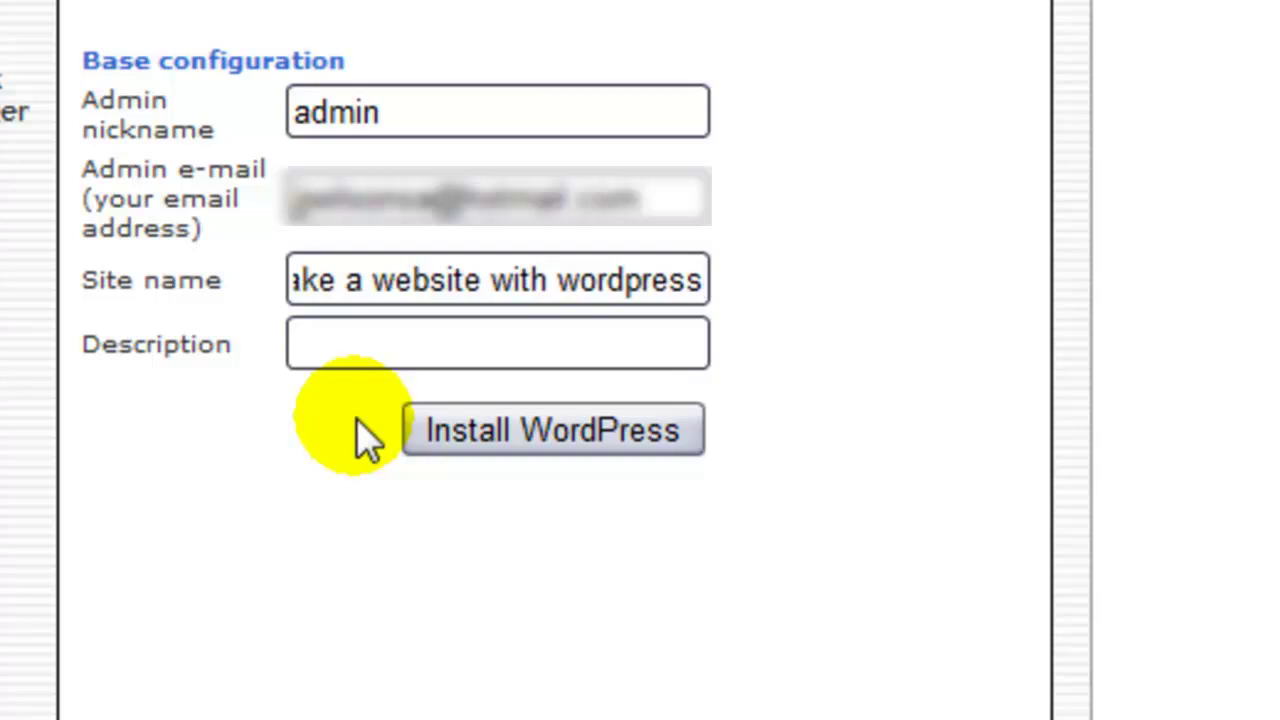
- Set the site description to 'tips and guides on how to learn wordpress'
left_click(359, 336)
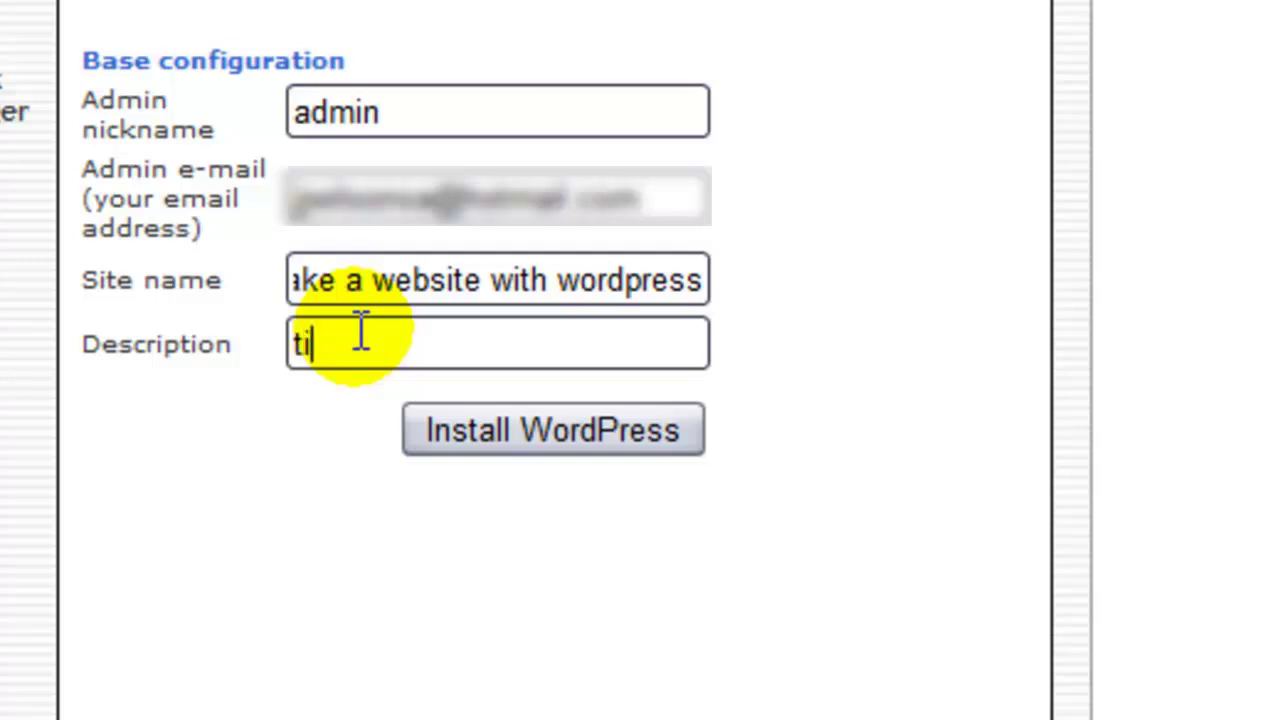
type("tips and g")
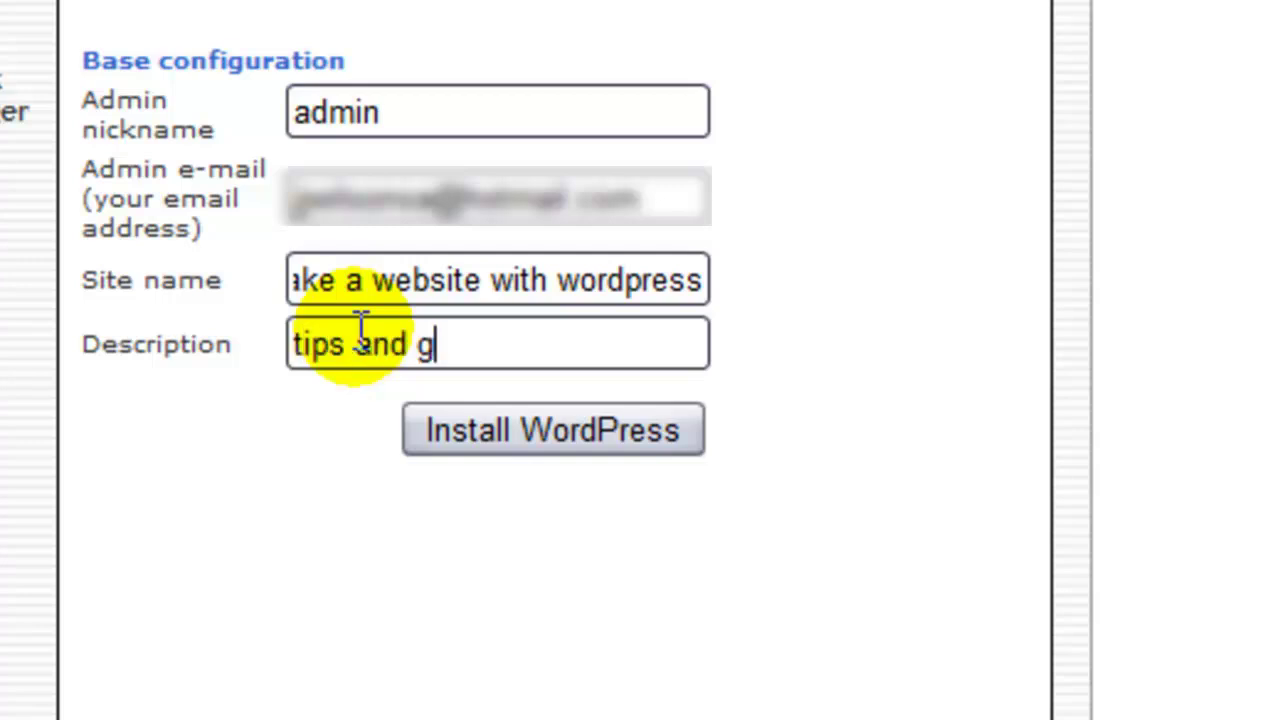
type("uides o")
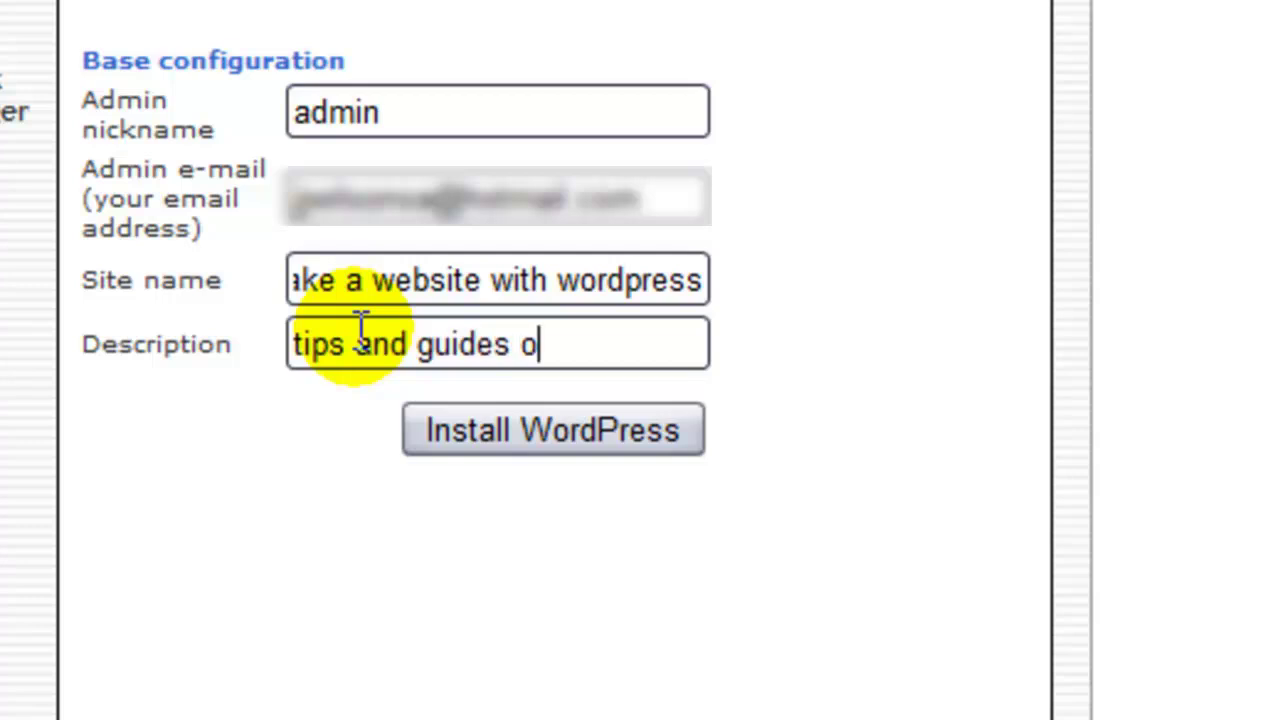
type("n how")
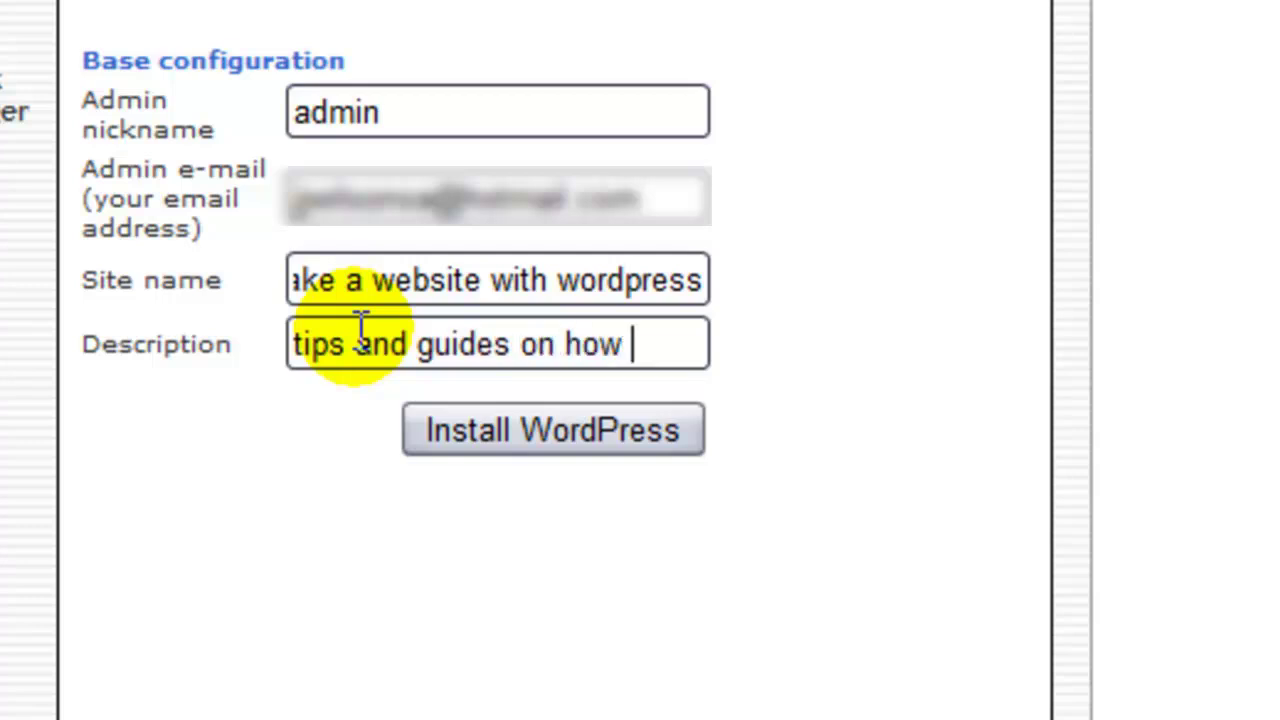
type(" to learn")
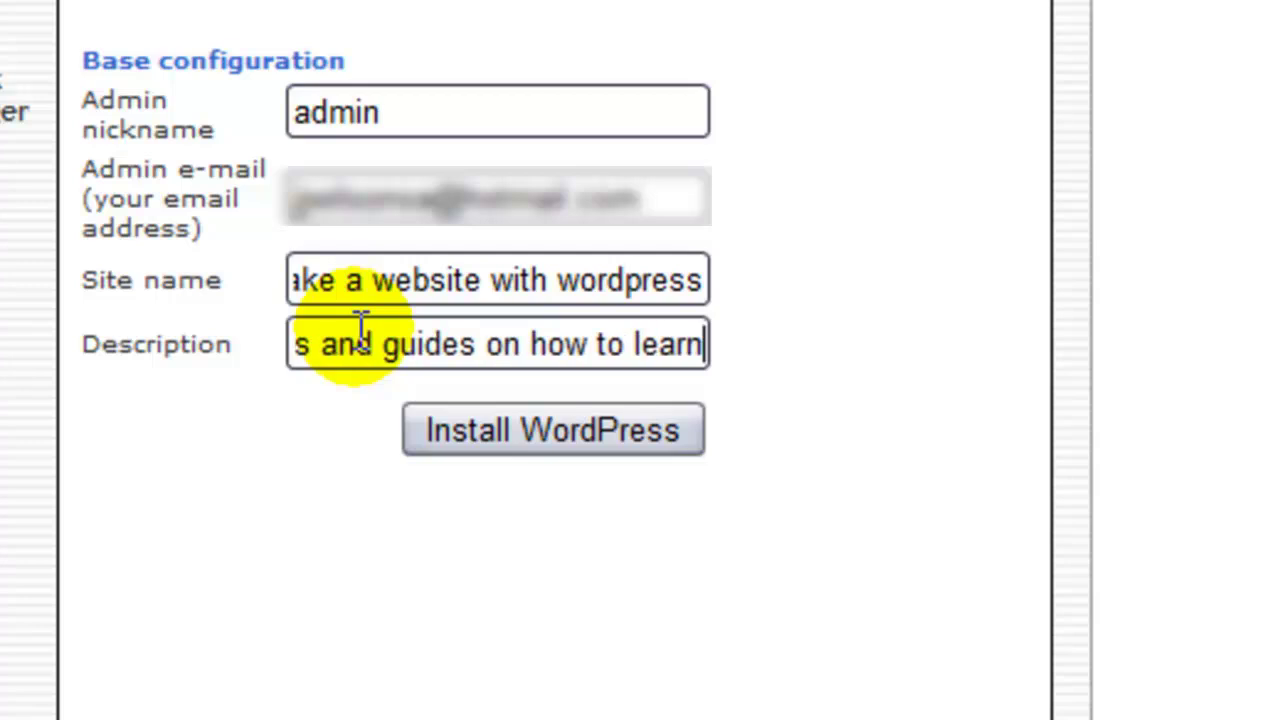
type(" wordpress")
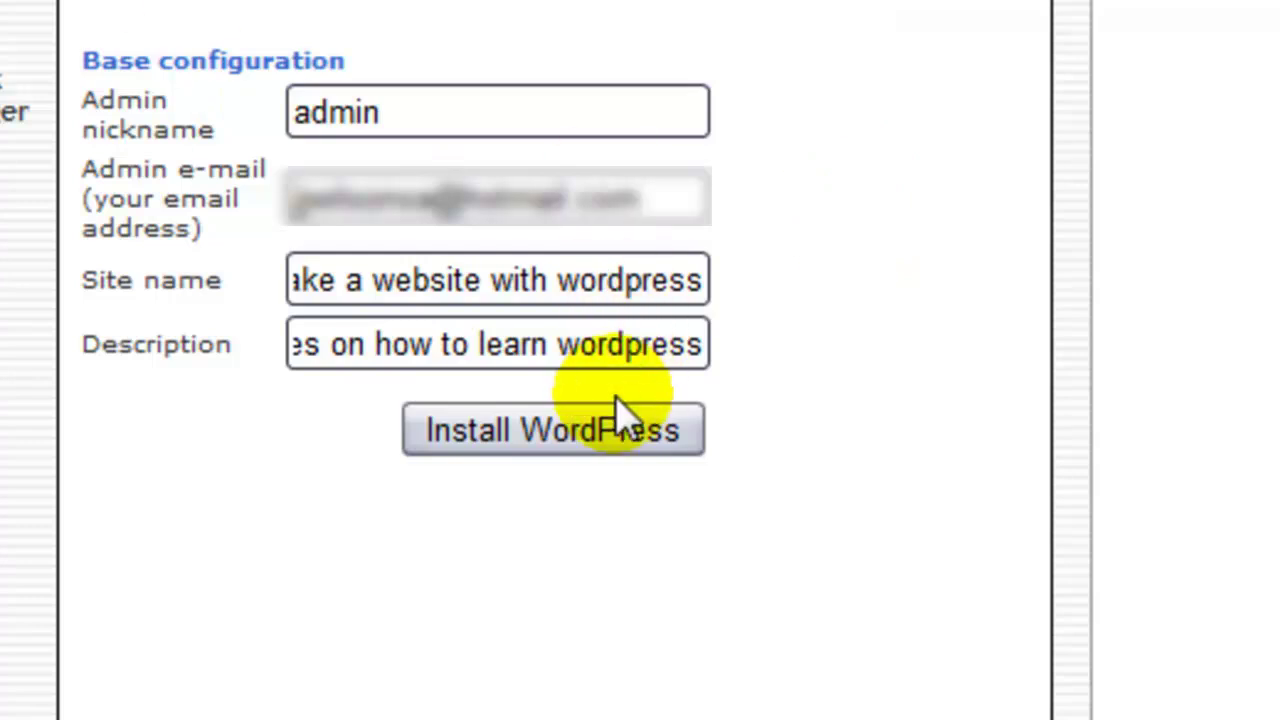
- Run the WordPress installation and copy the resulting admin login notice text
left_click(577, 457)
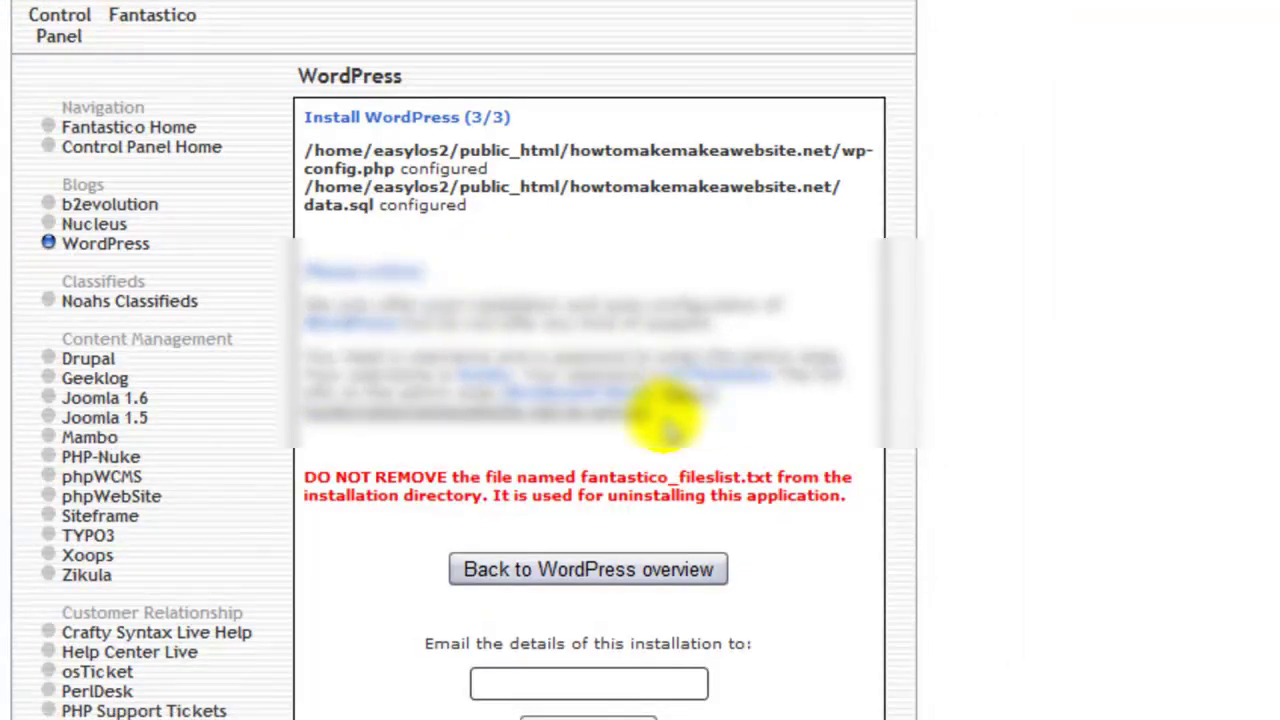
left_click_drag(651, 414, 312, 337)
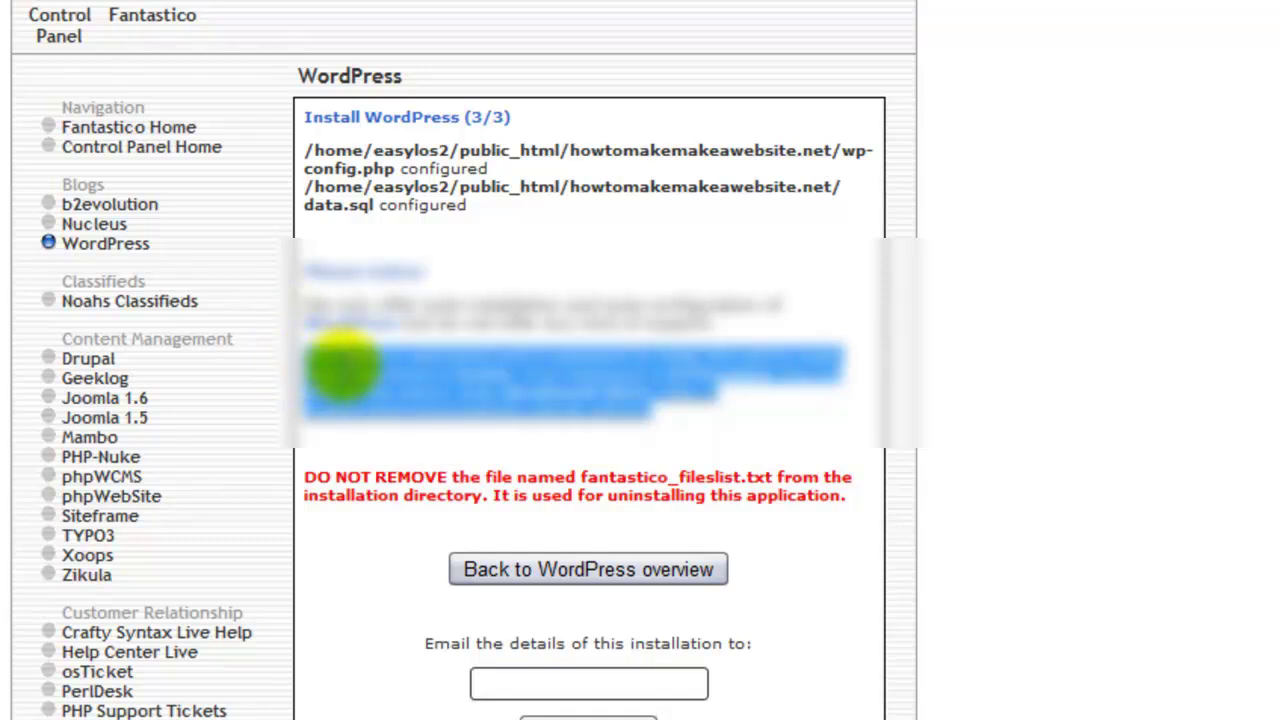
right_click(340, 366)
left_click(457, 462)
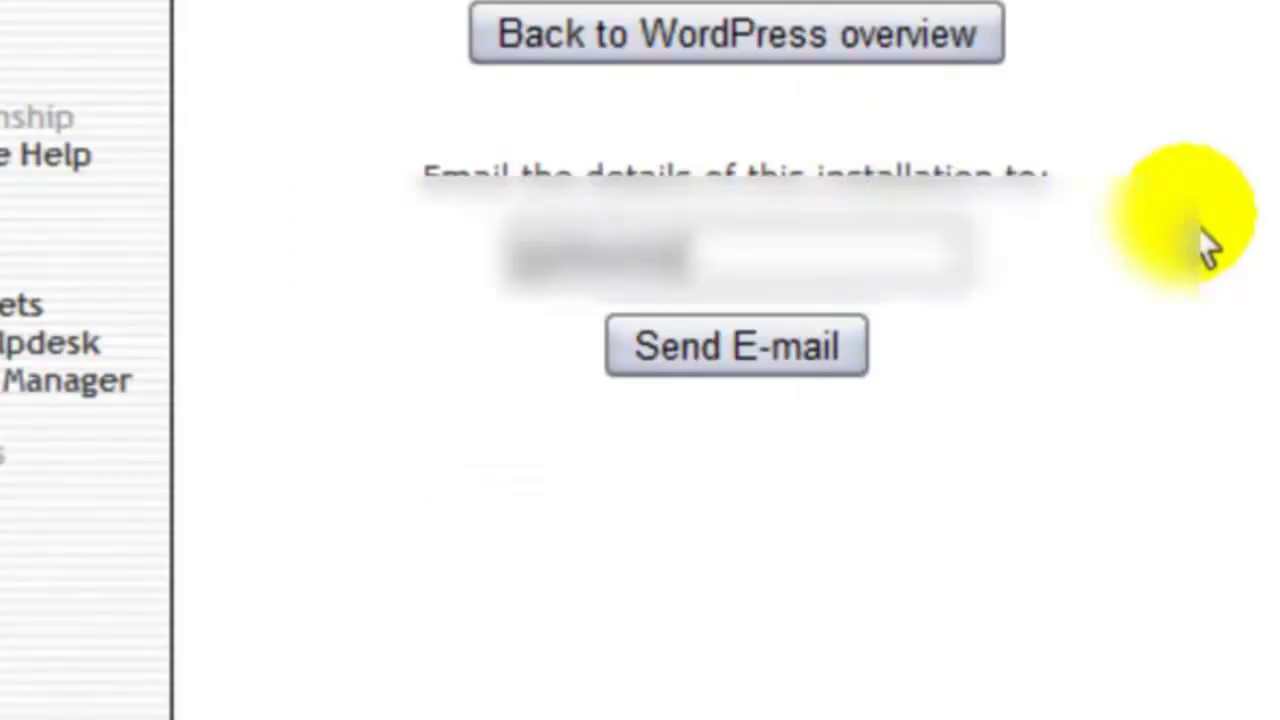
- Enter the admin's e-mail address and send the WordPress installation details to it
type("mail")
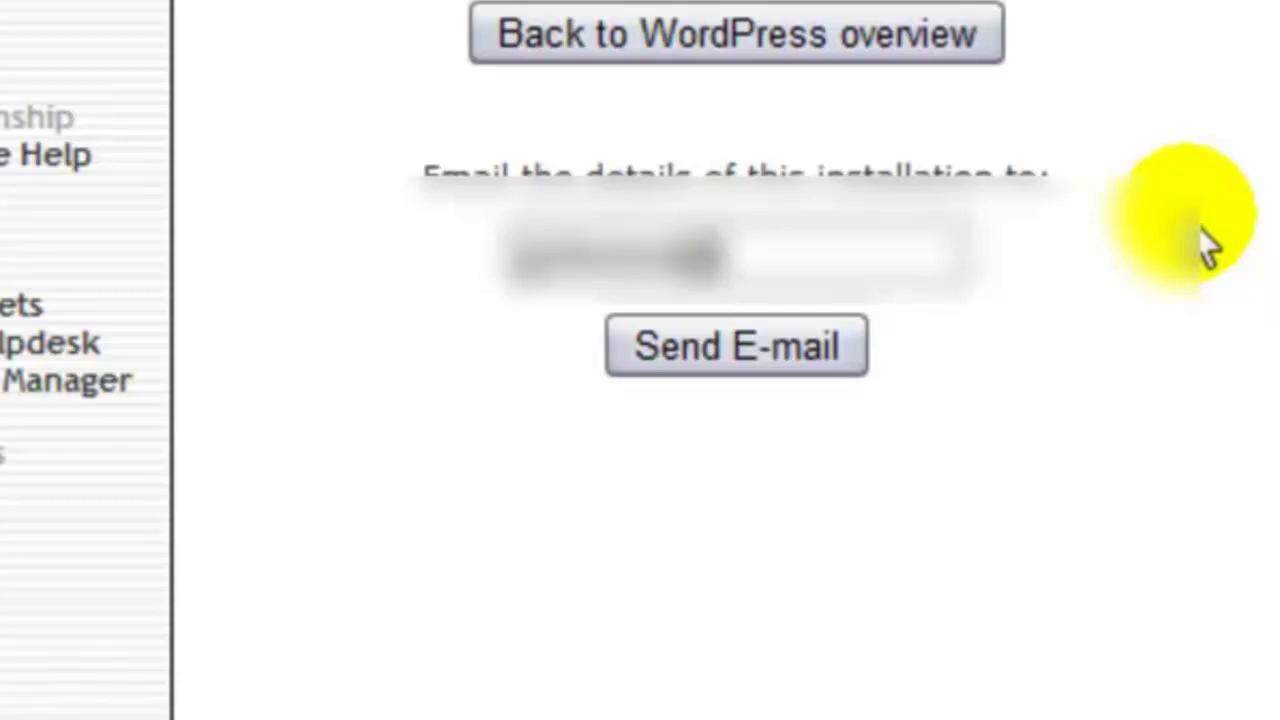
type("domain.com")
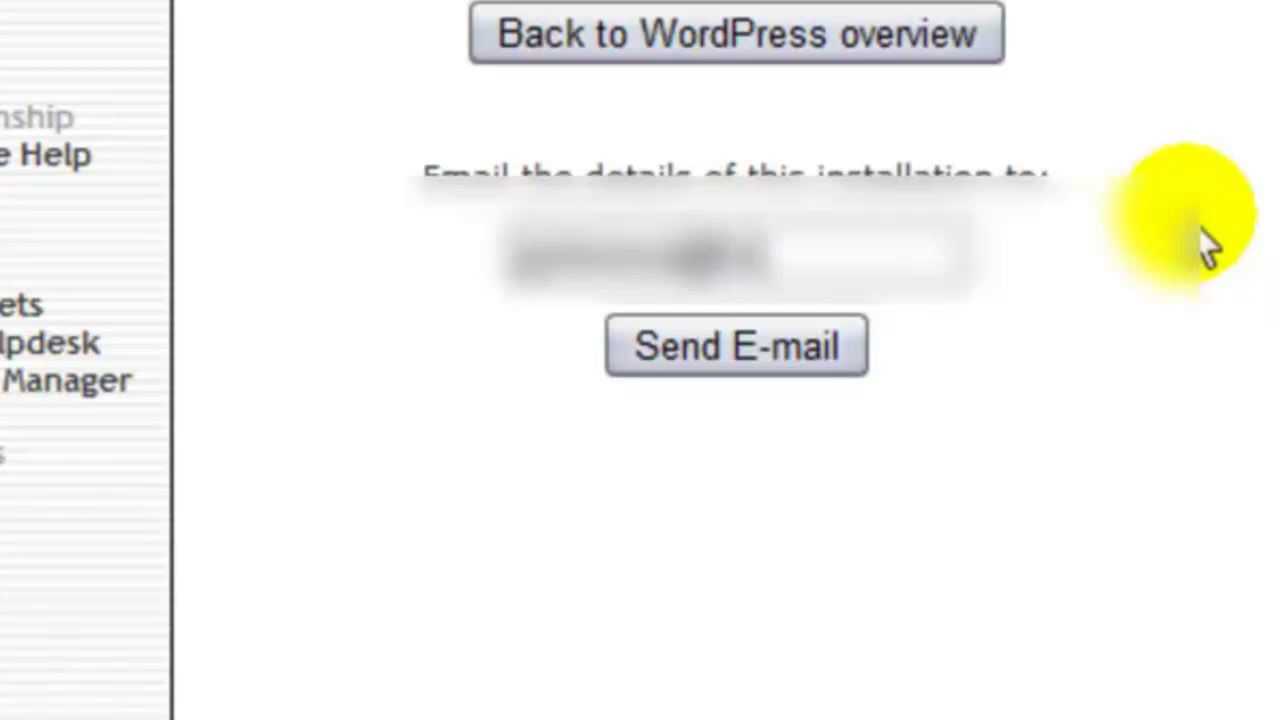
type(".com")
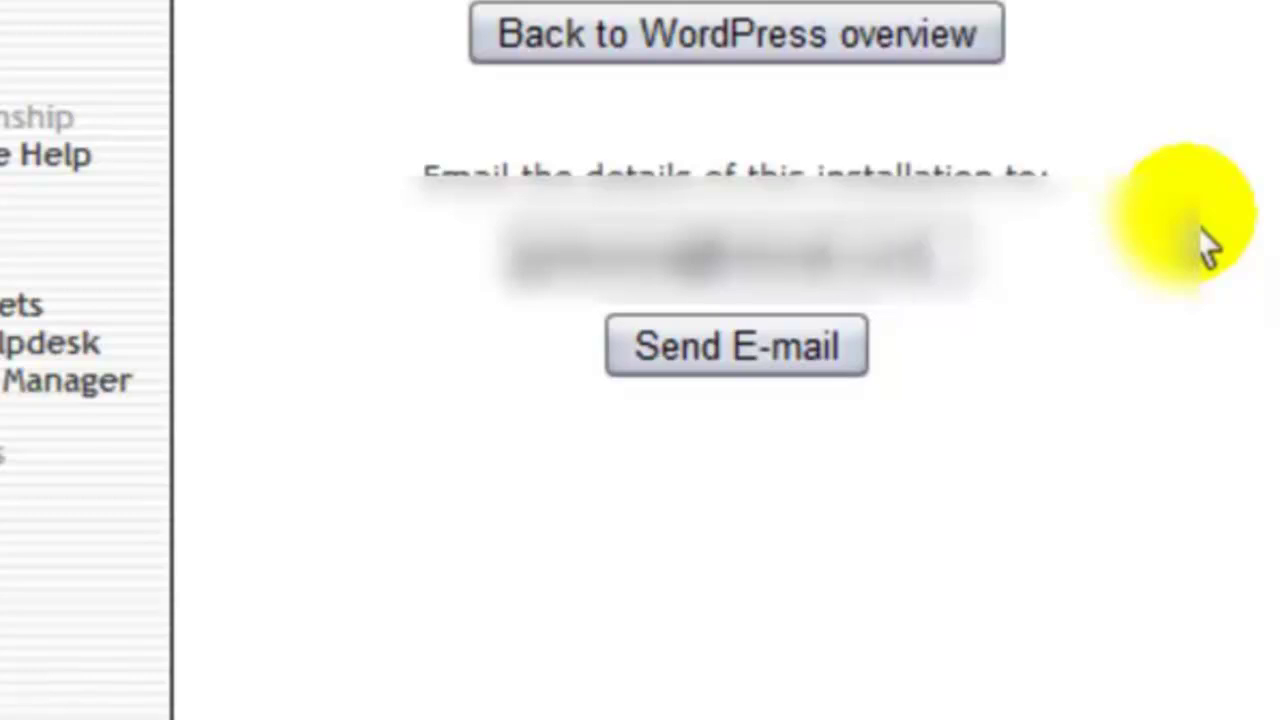
left_click(1038, 418)
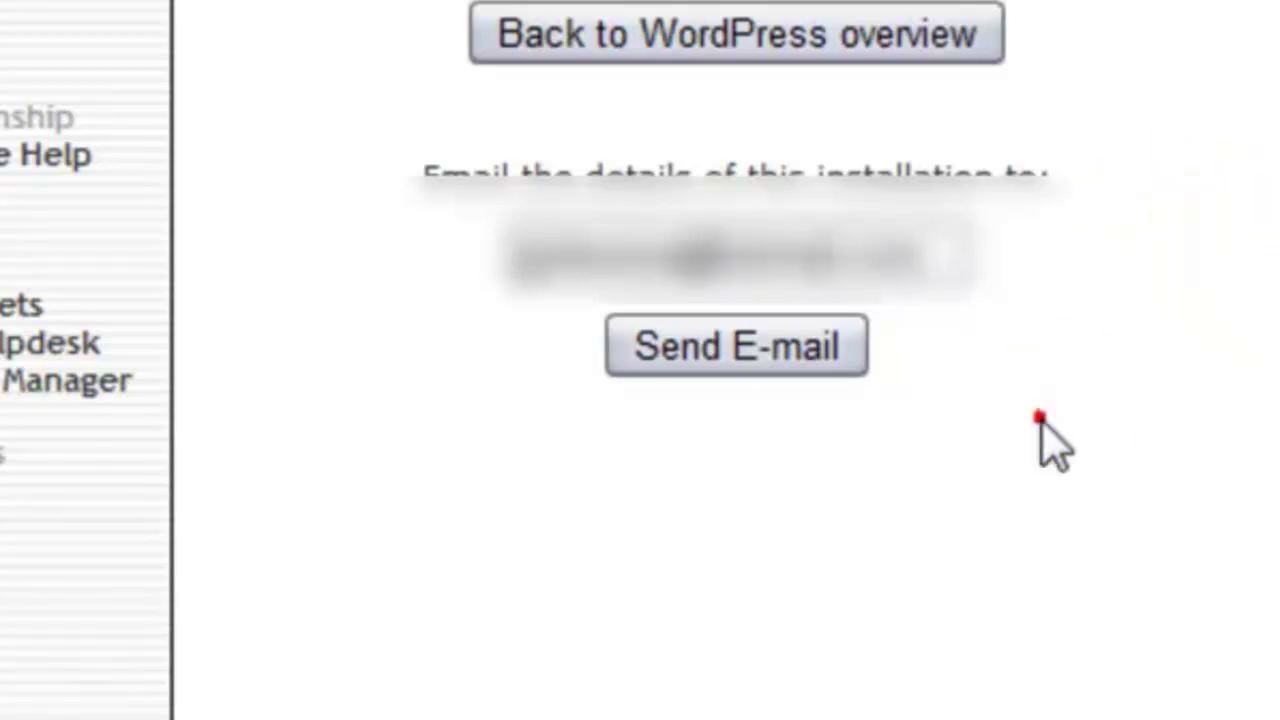
left_click(740, 342)
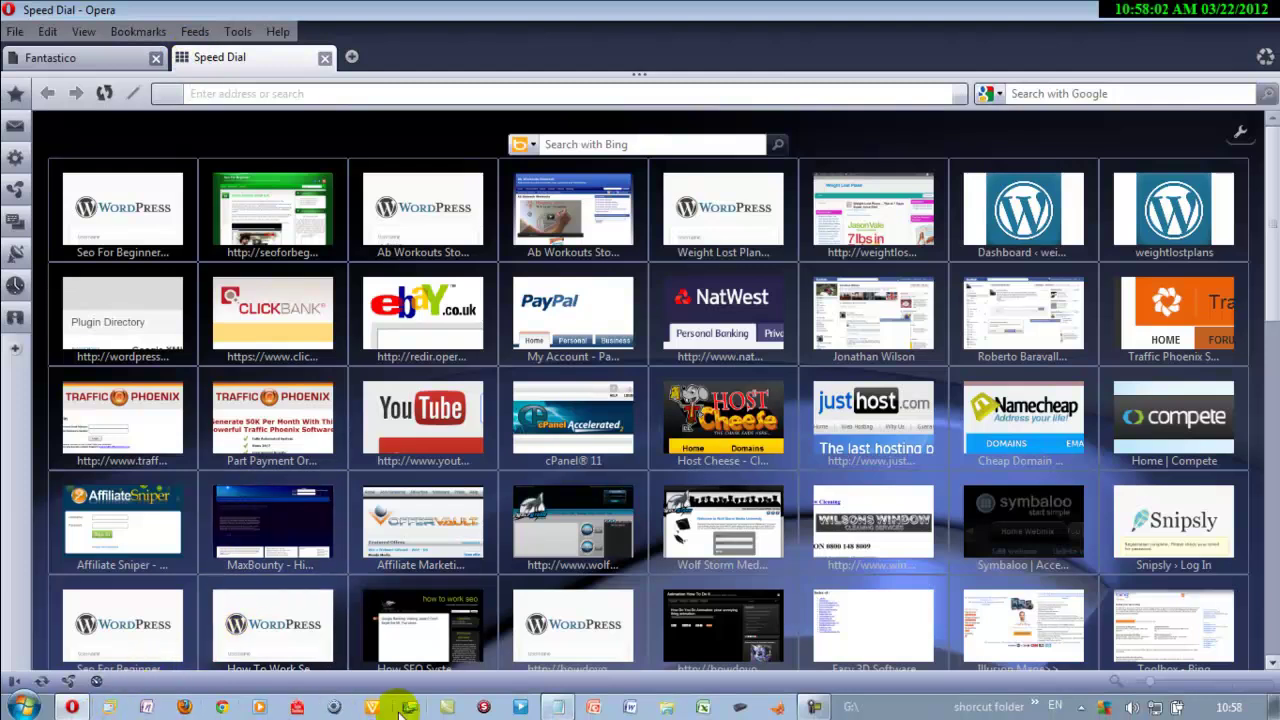
- Copy the wp-admin URL for howtomakemakeawebsite.net from the Notepad login notes
left_click(557, 707)
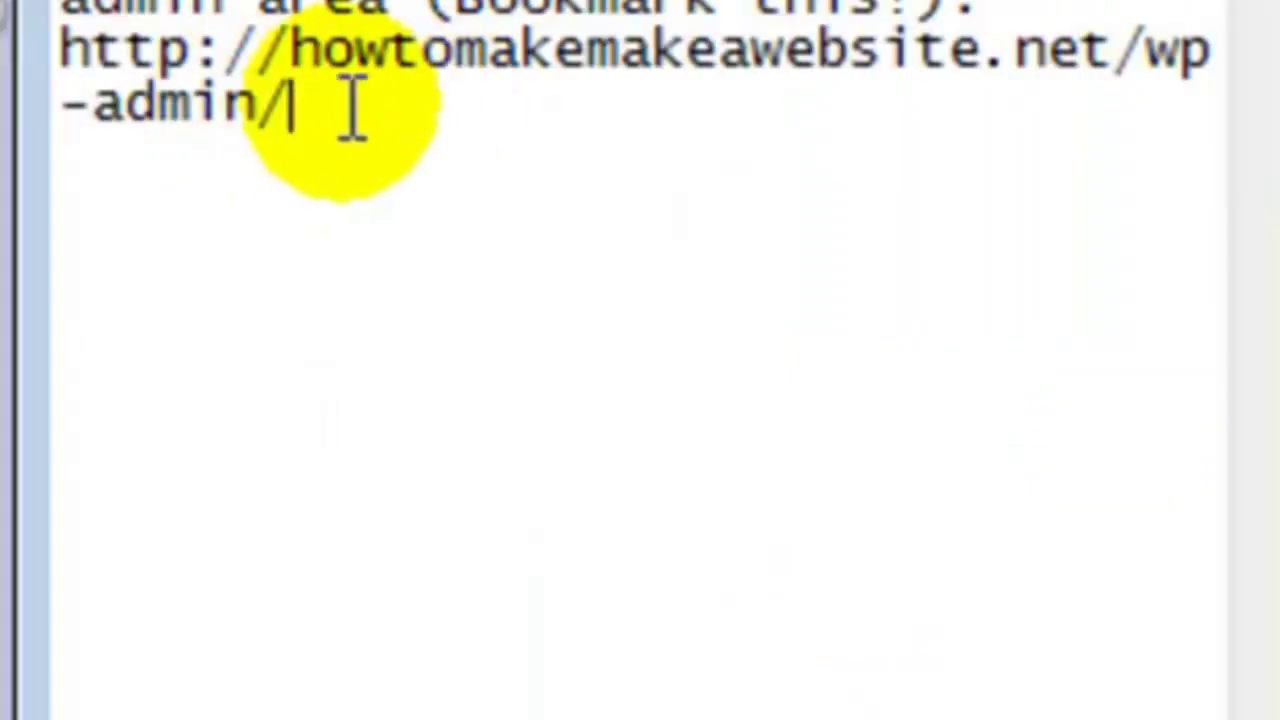
left_click(136, 155)
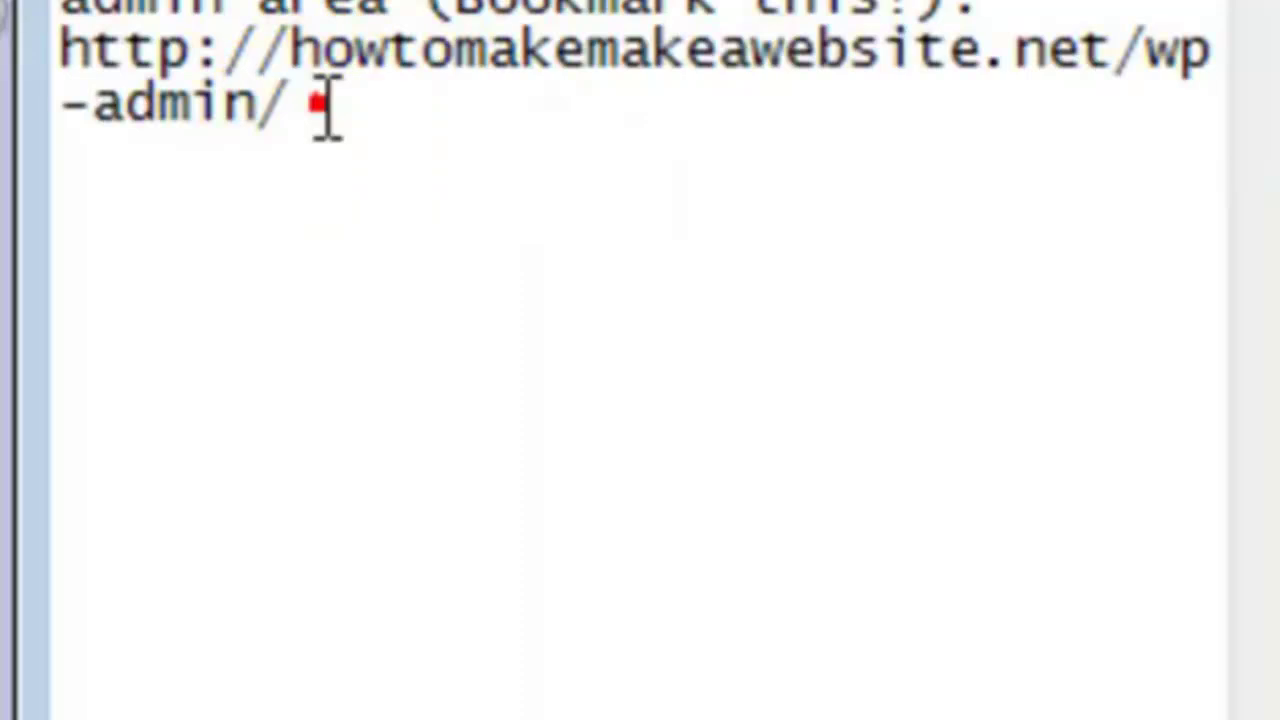
left_click_drag(320, 105, 88, 50)
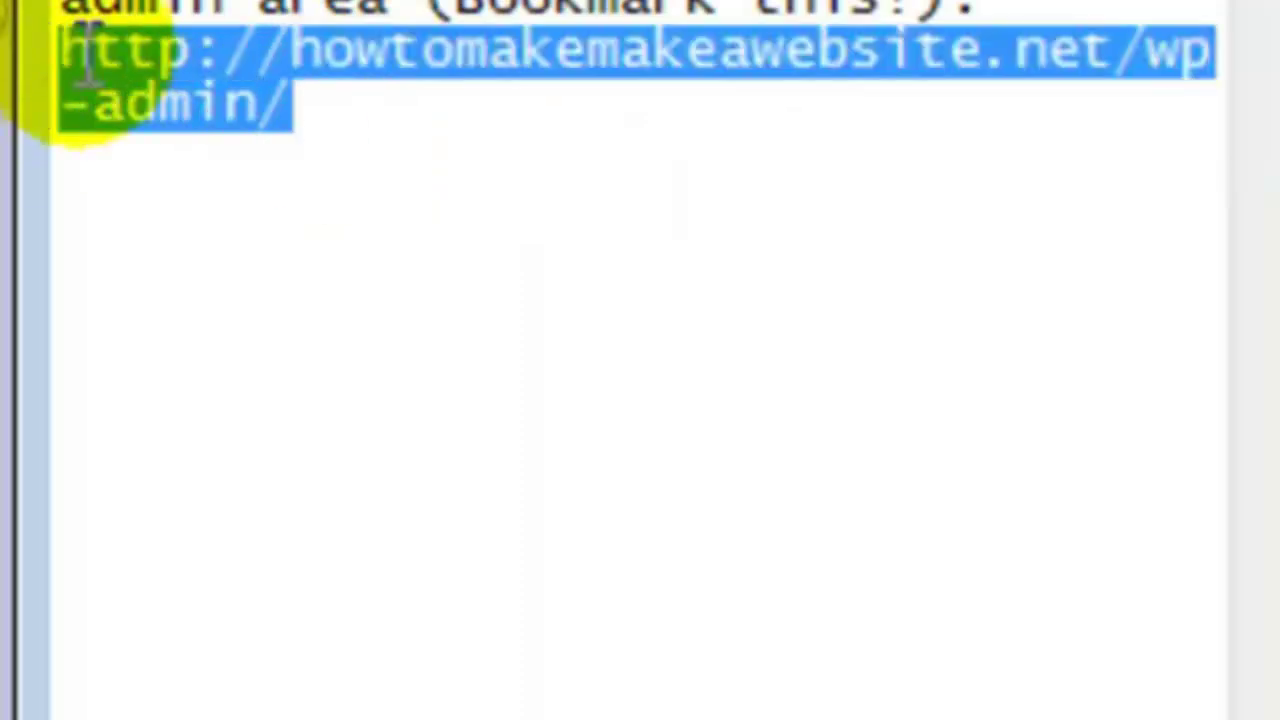
right_click(163, 86)
left_click(524, 329)
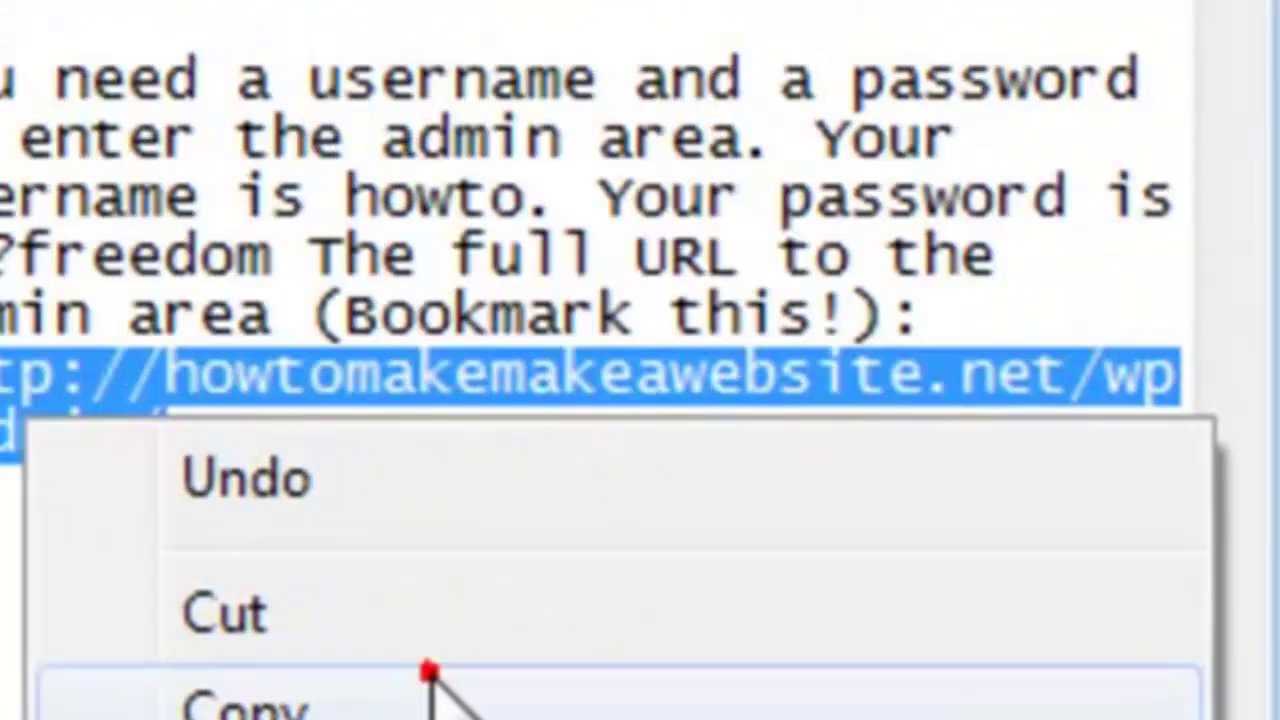
- Paste the wp-admin URL into Opera's address bar and load the WordPress login page
left_click(1013, 226)
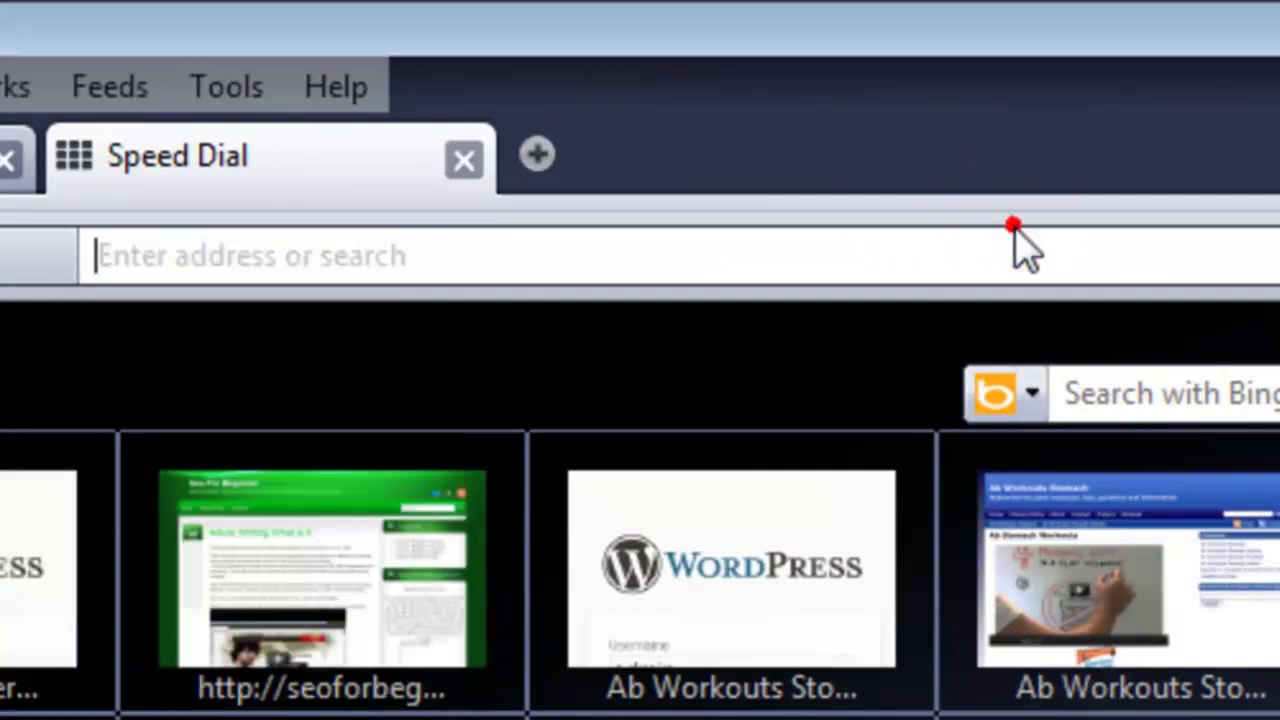
right_click(1080, 257)
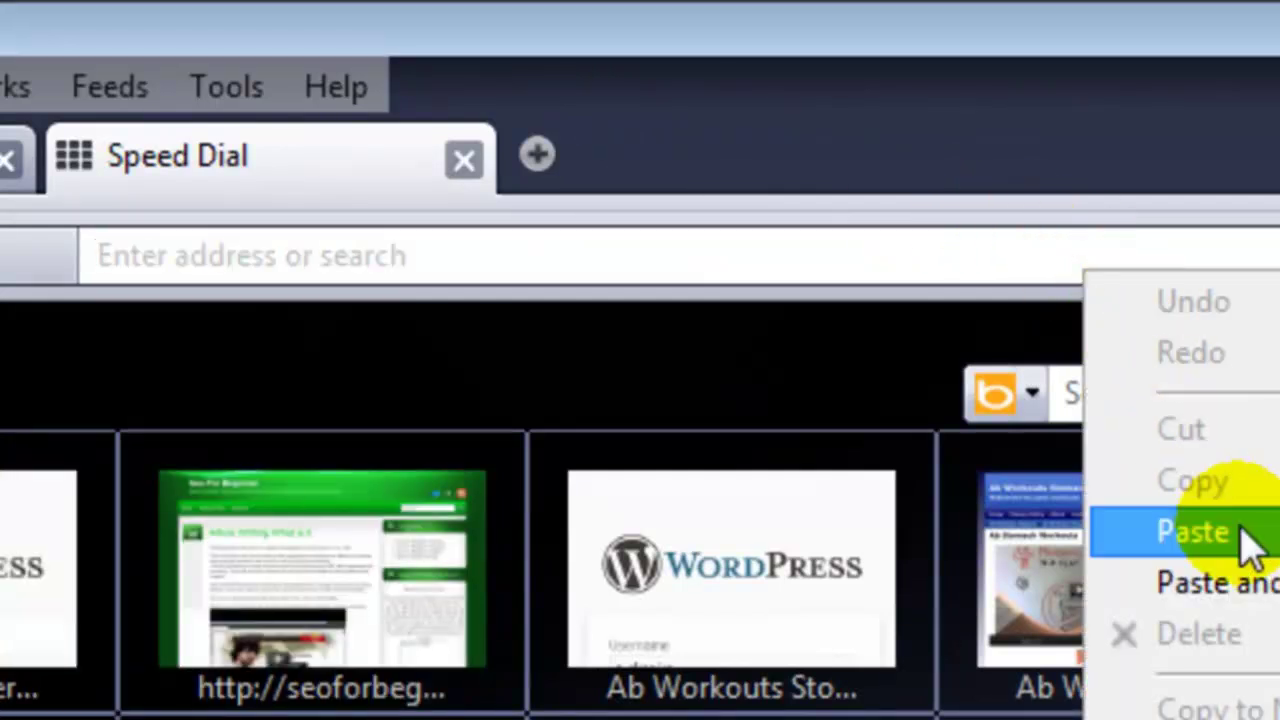
left_click(1250, 545)
key("Return")
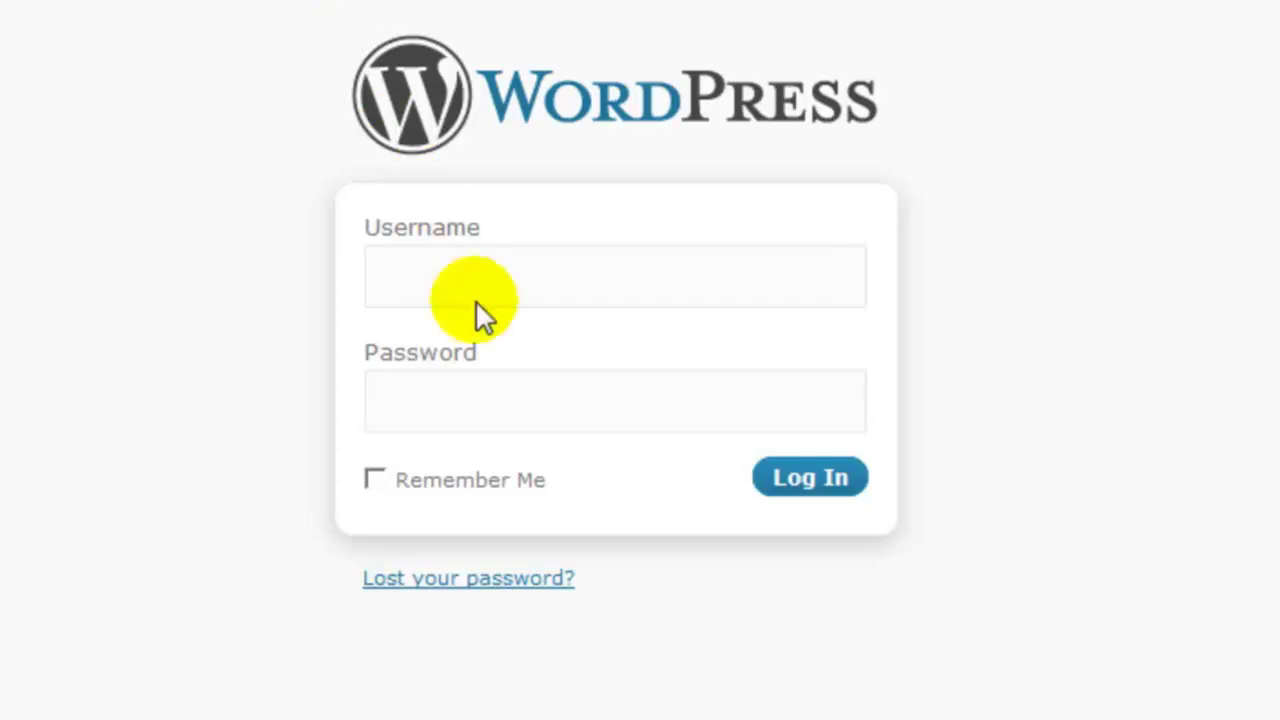
- Enter the installation's admin username and password, tick Remember Me, and log in
left_click(490, 278)
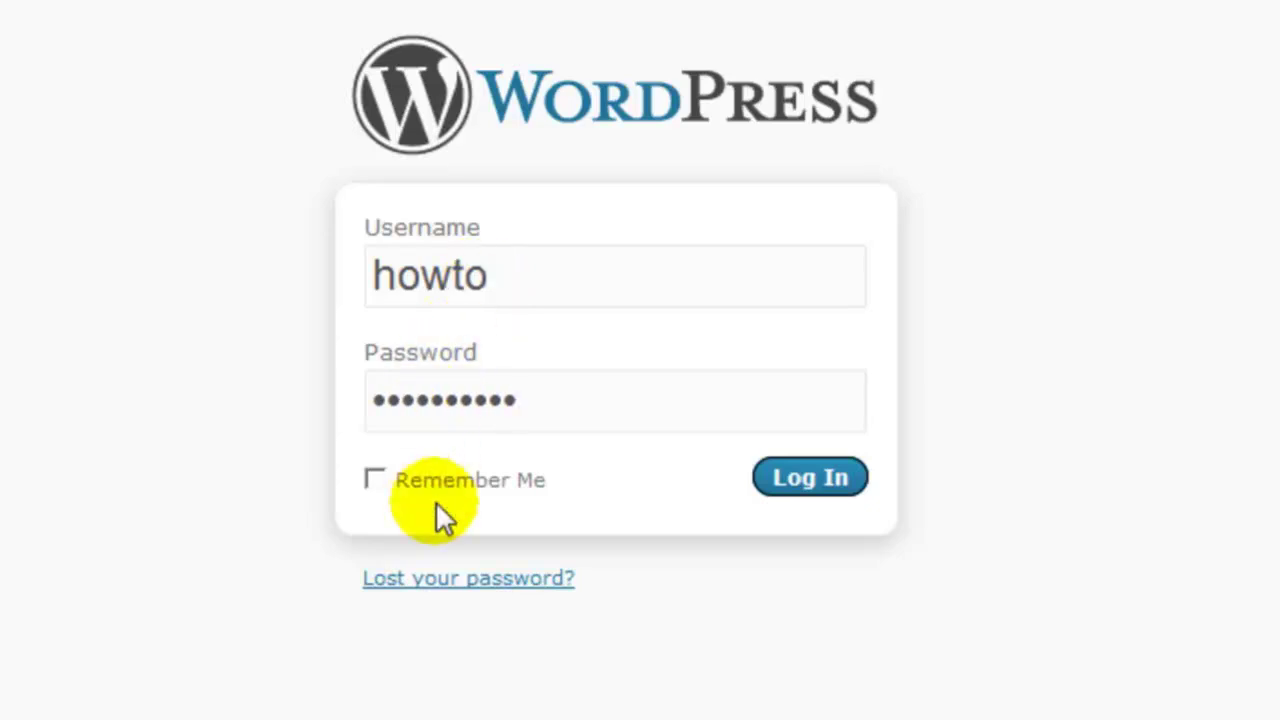
left_click(373, 482)
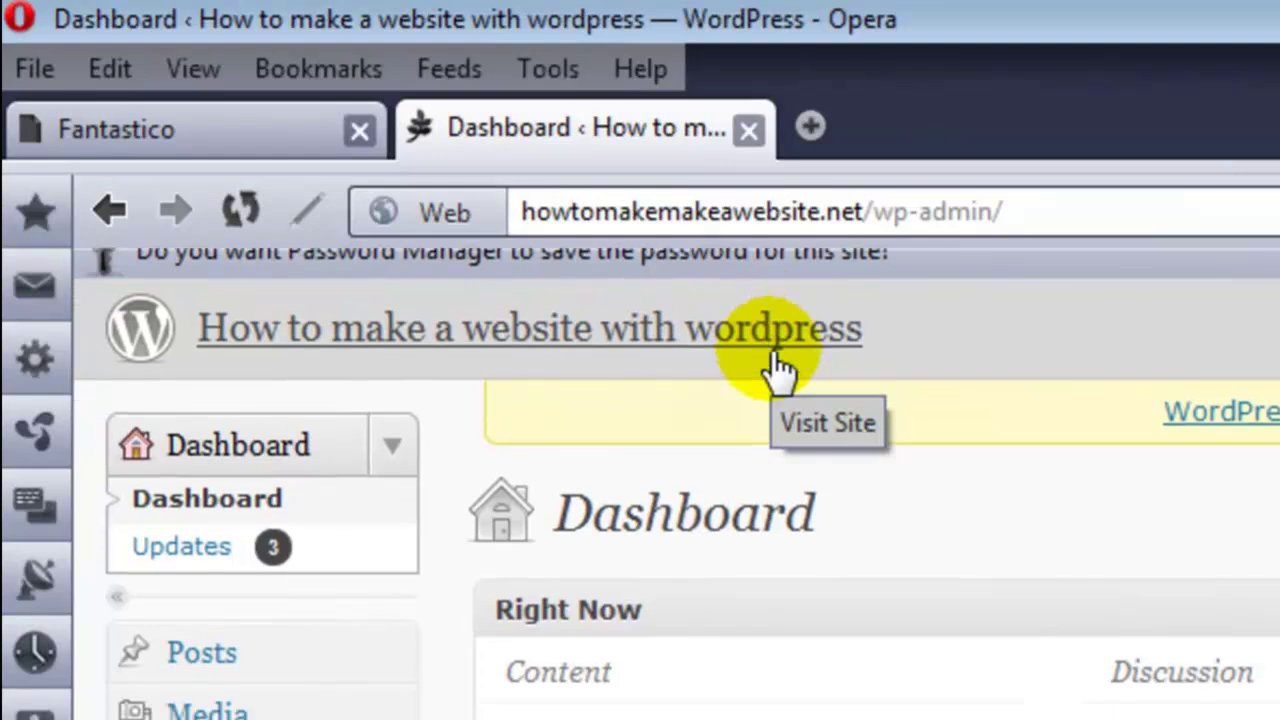
- Visit the front page via the 'How to make a website with wordpress' header link
left_click(772, 298)
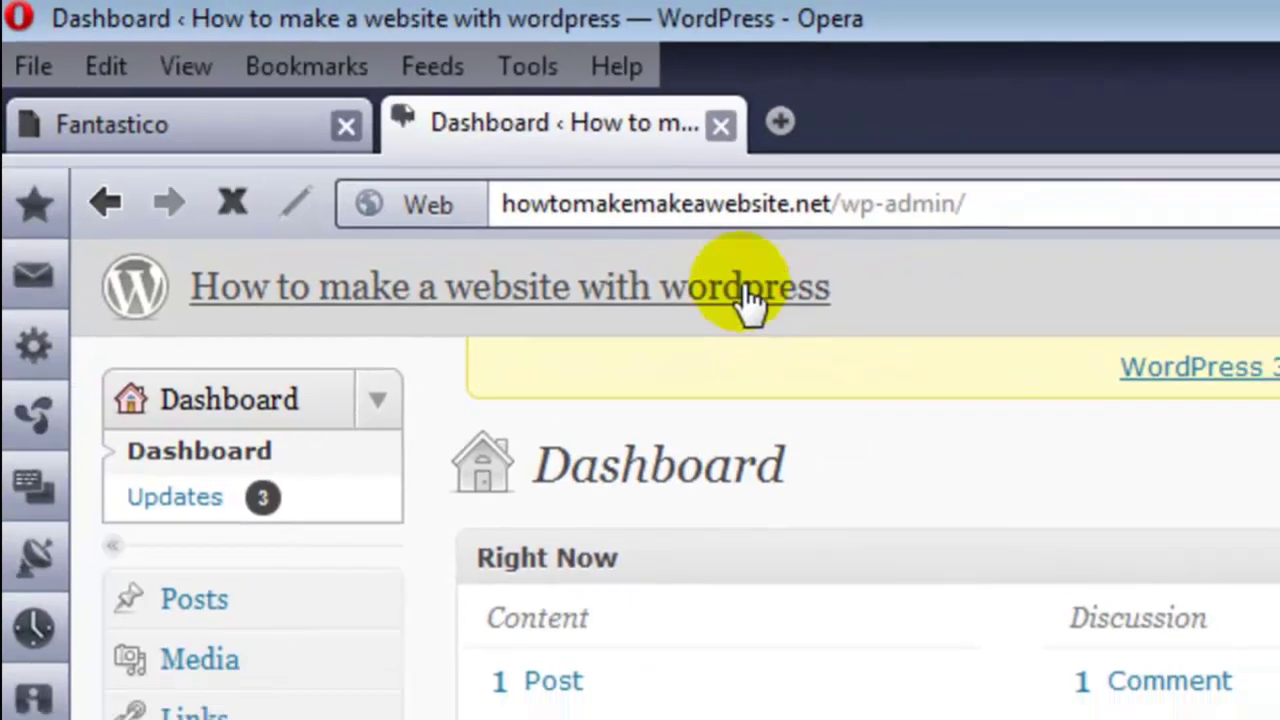